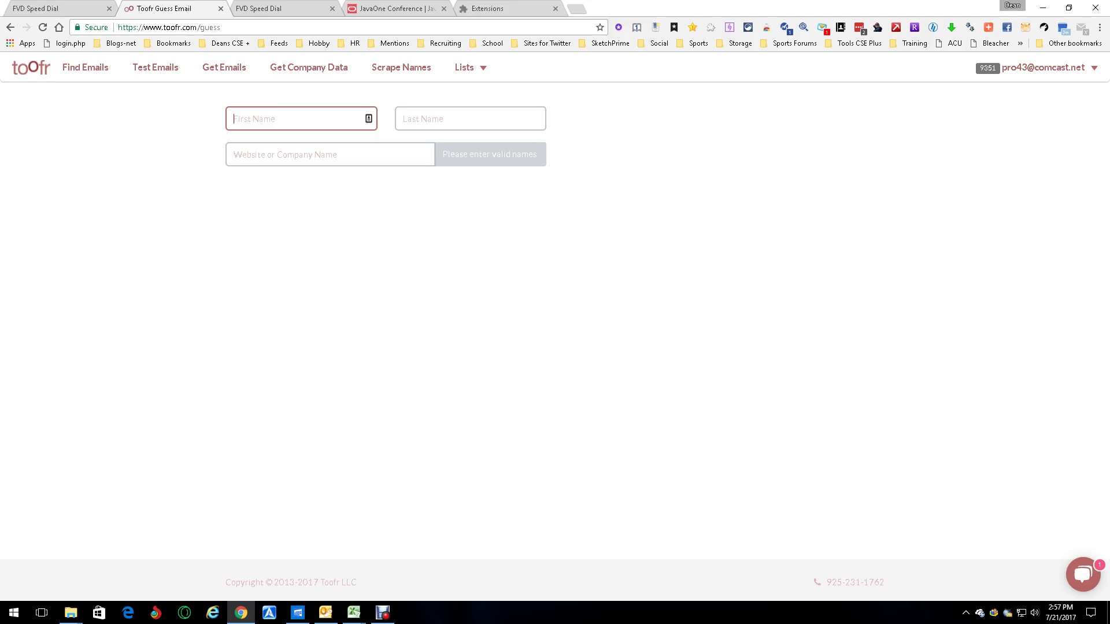
- Enter the person's first name and last name for the email lookup, writing the last name without a space
text(dean)
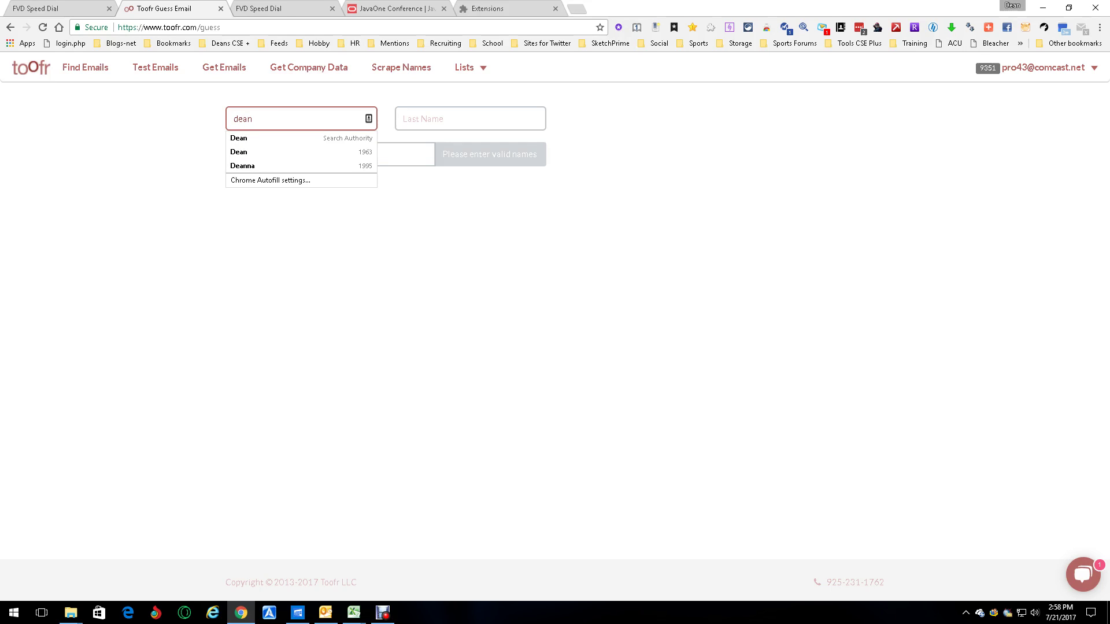
click(471, 119)
click(470, 119)
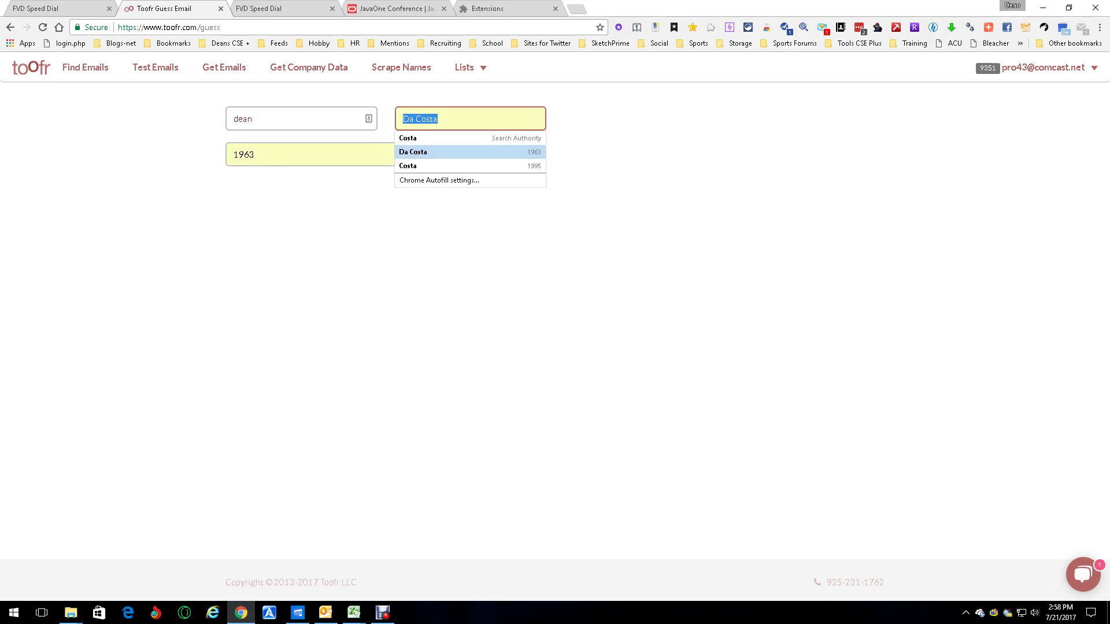
key(Return)
click(415, 120)
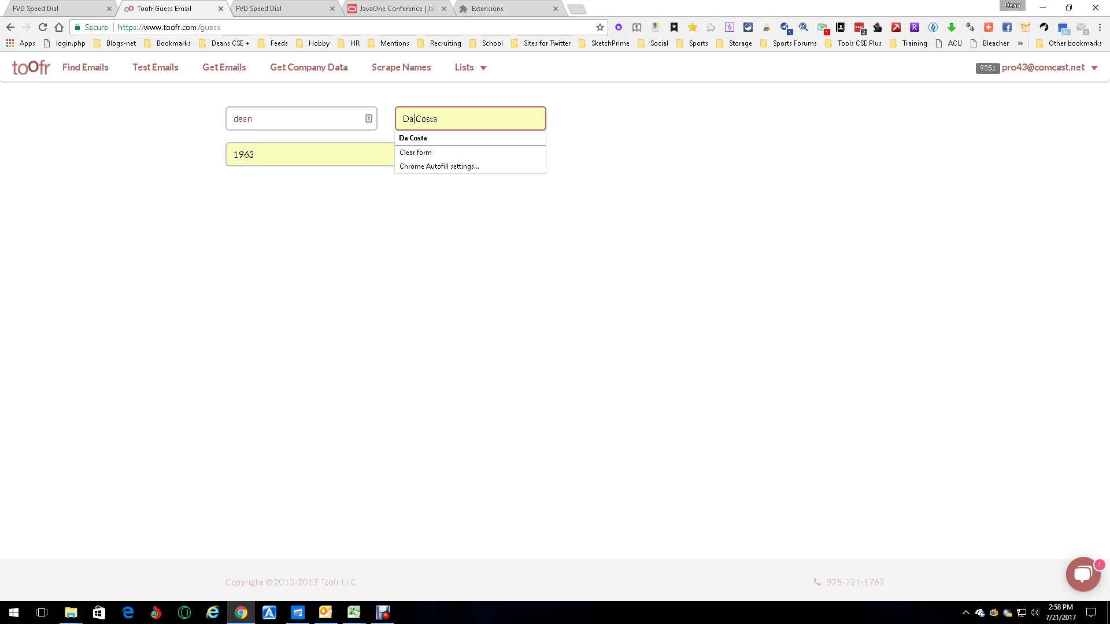
key(Delete)
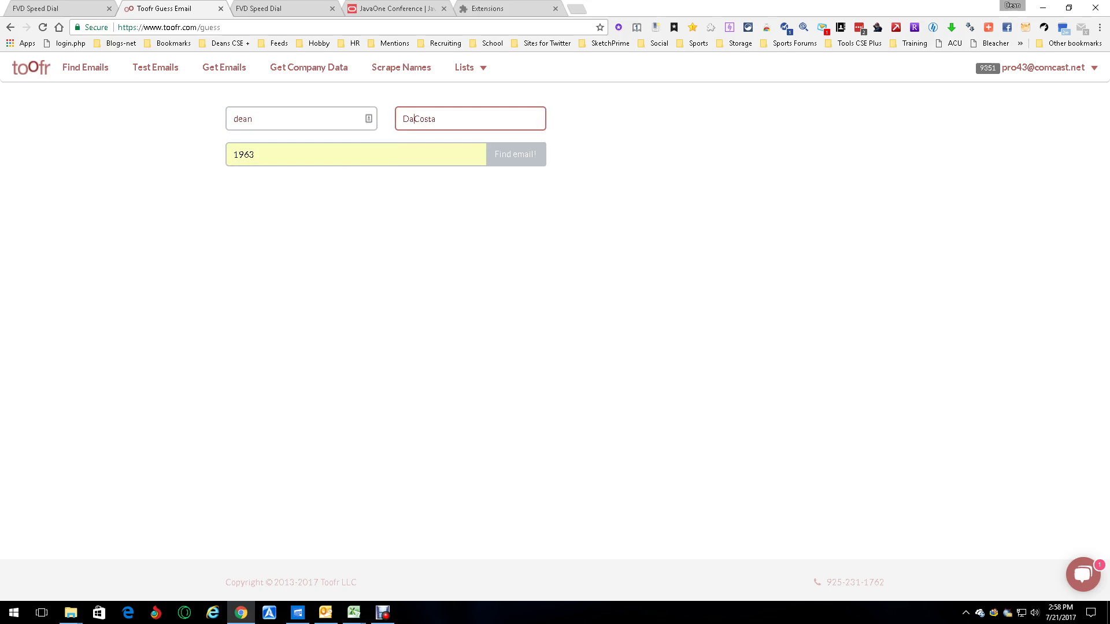
- Find the person's email at lmco.com and request the matching profile data
key(Tab)
key(Delete)
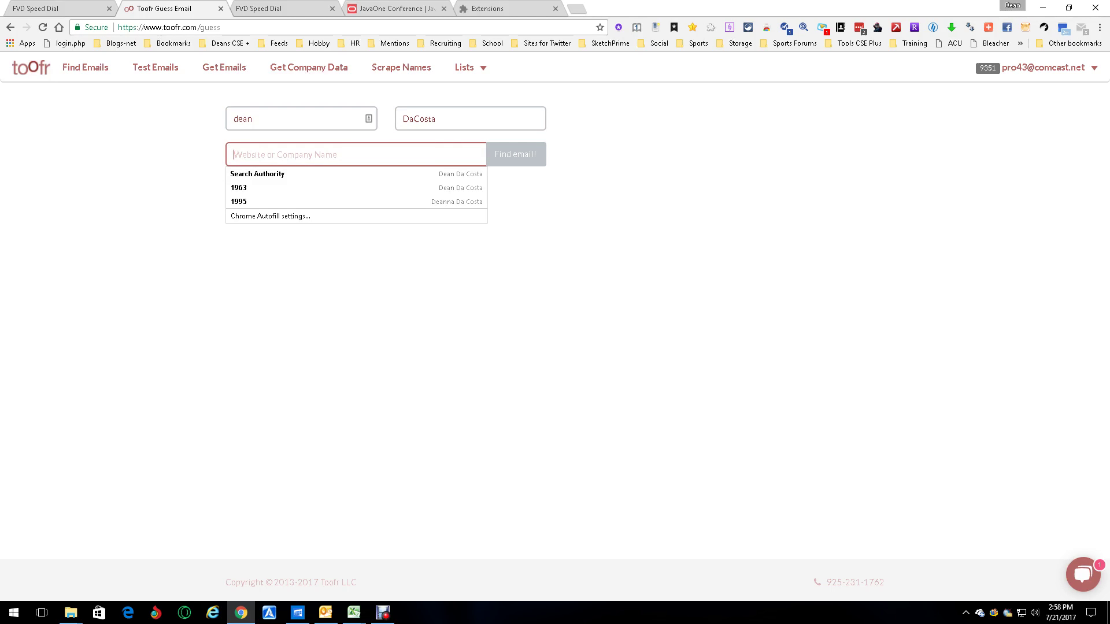
text(lmco.com)
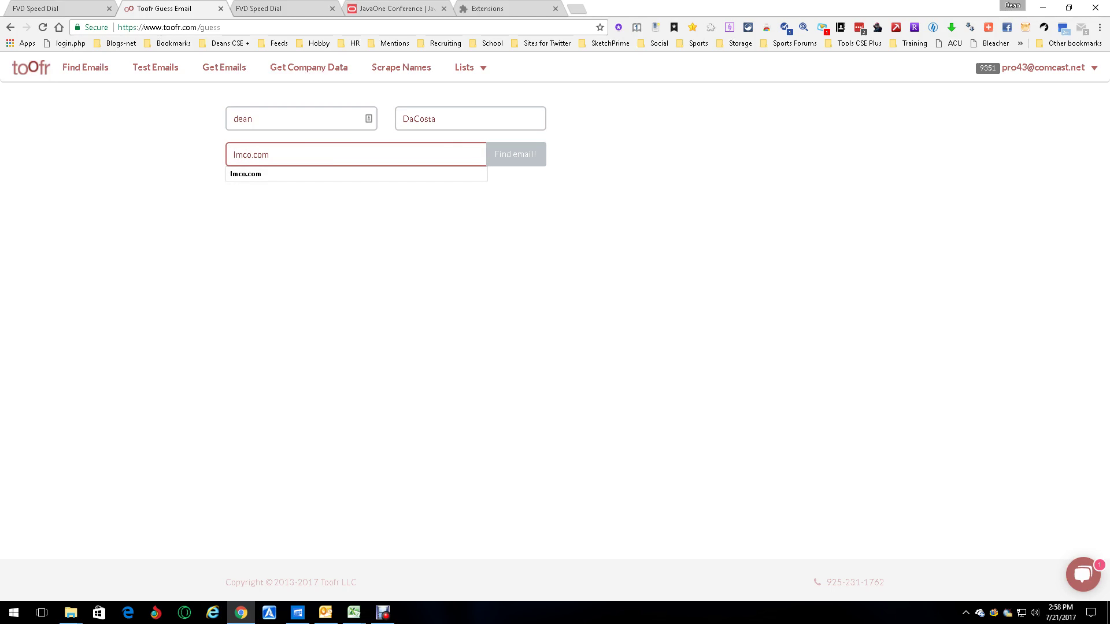
key(Down)
key(Return)
key(Return)
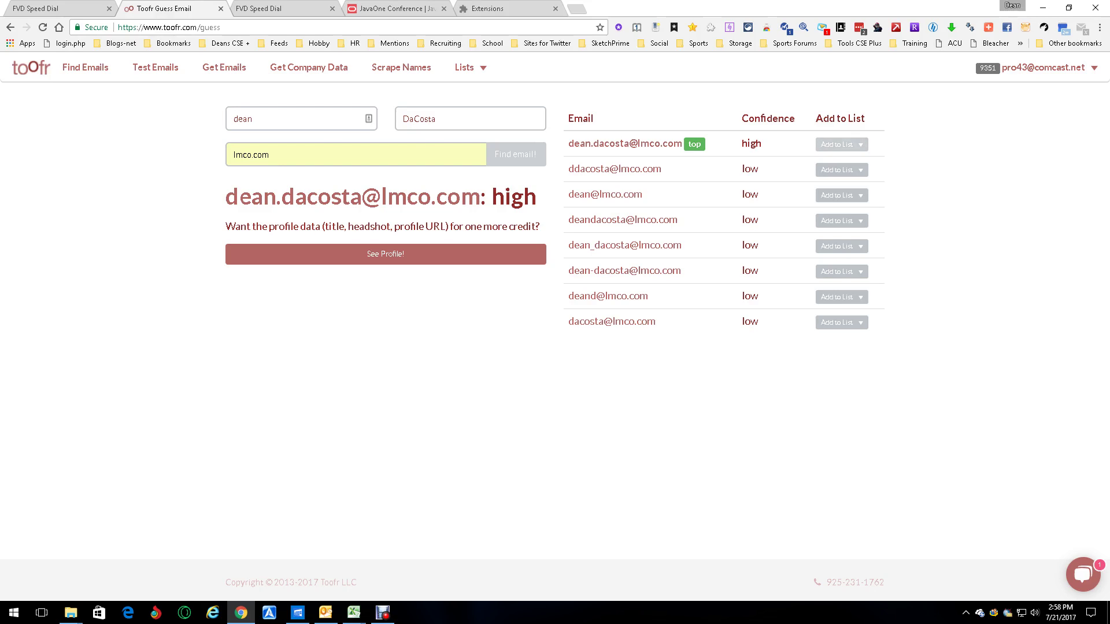
click(385, 255)
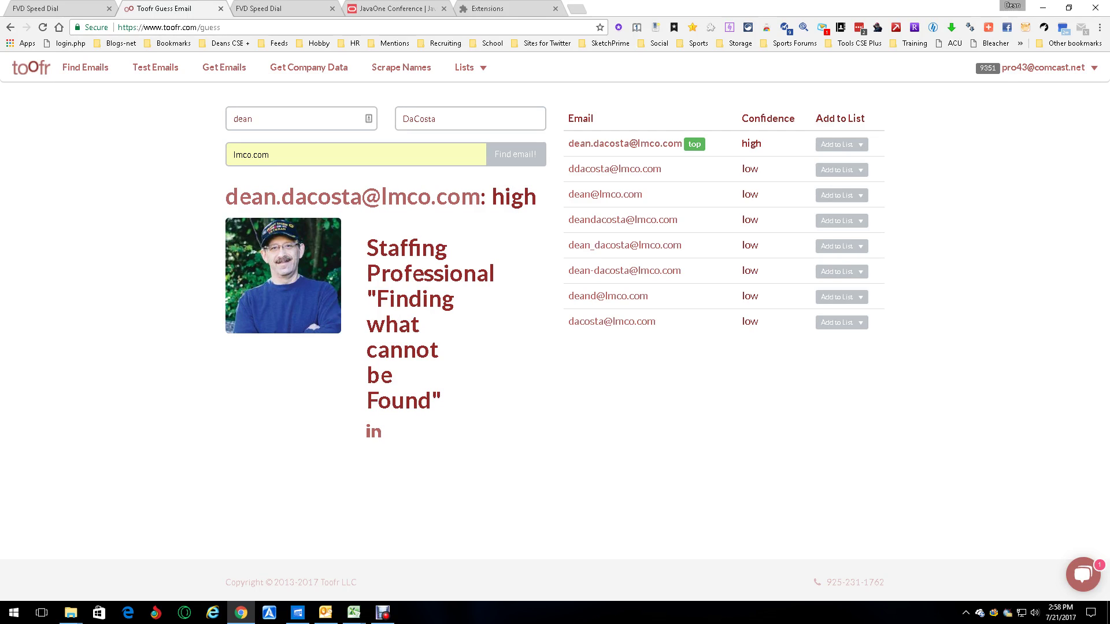
- Run an email test on the account owner's e-mail address
click(155, 67)
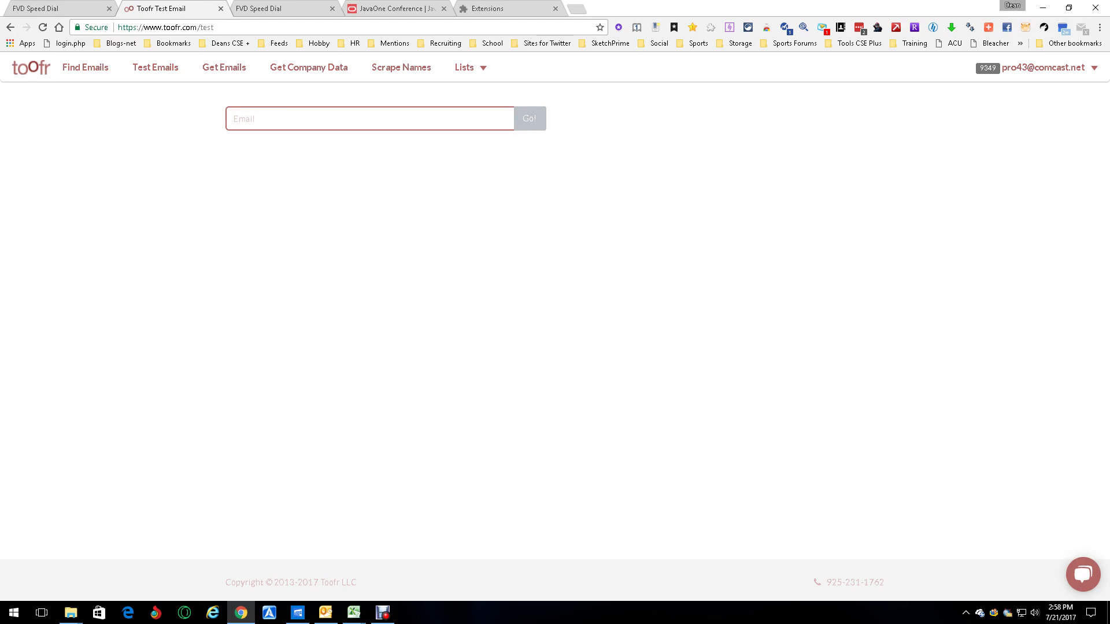
text(pro)
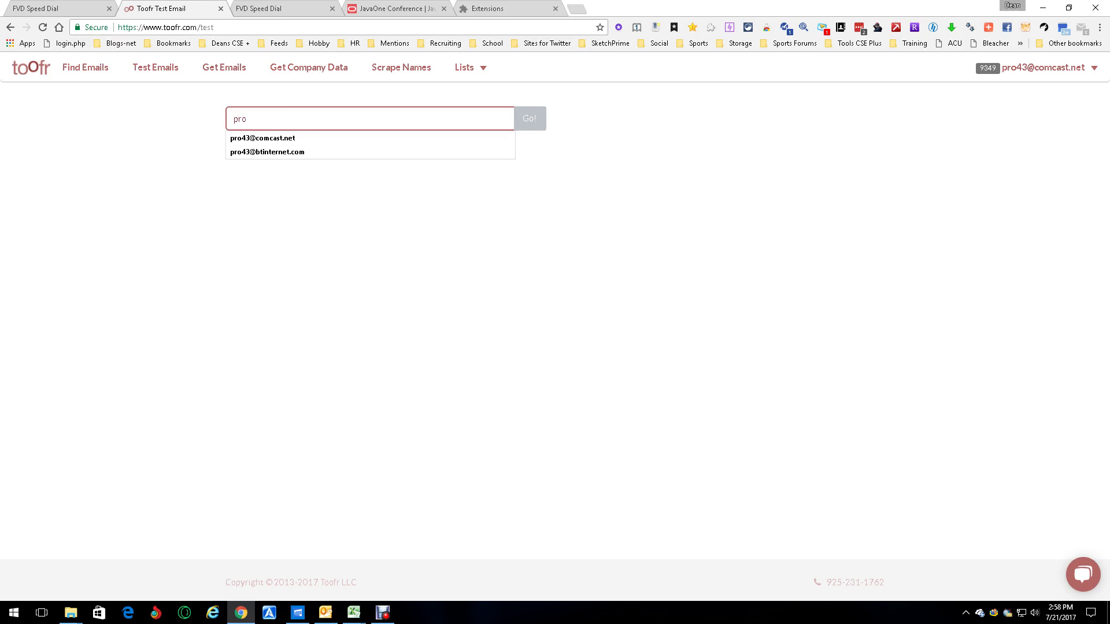
key(Down)
key(Return)
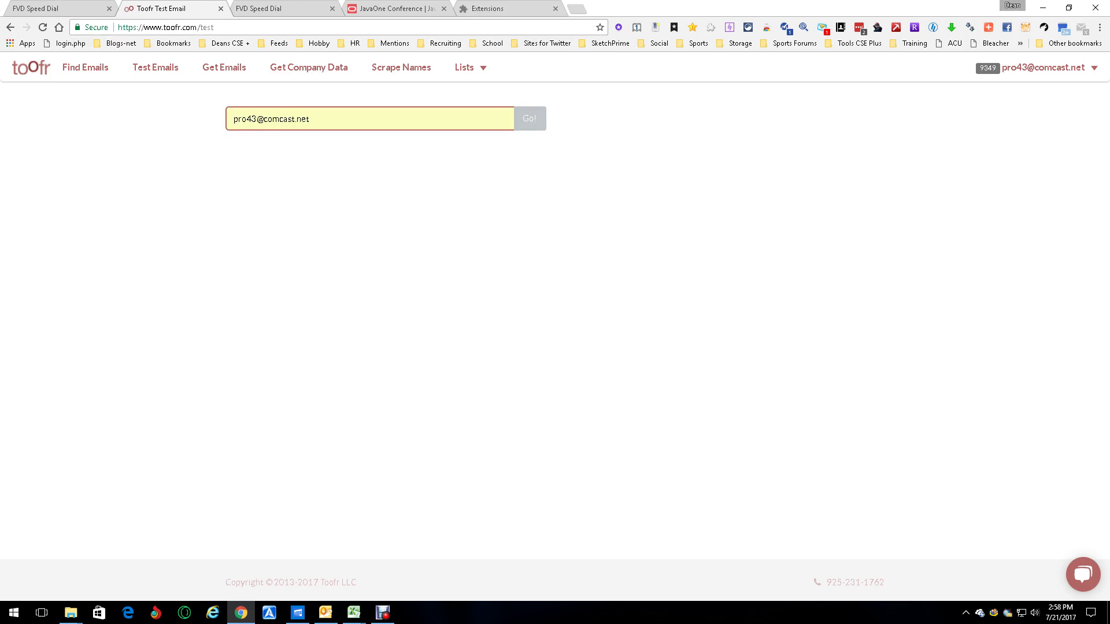
key(Return)
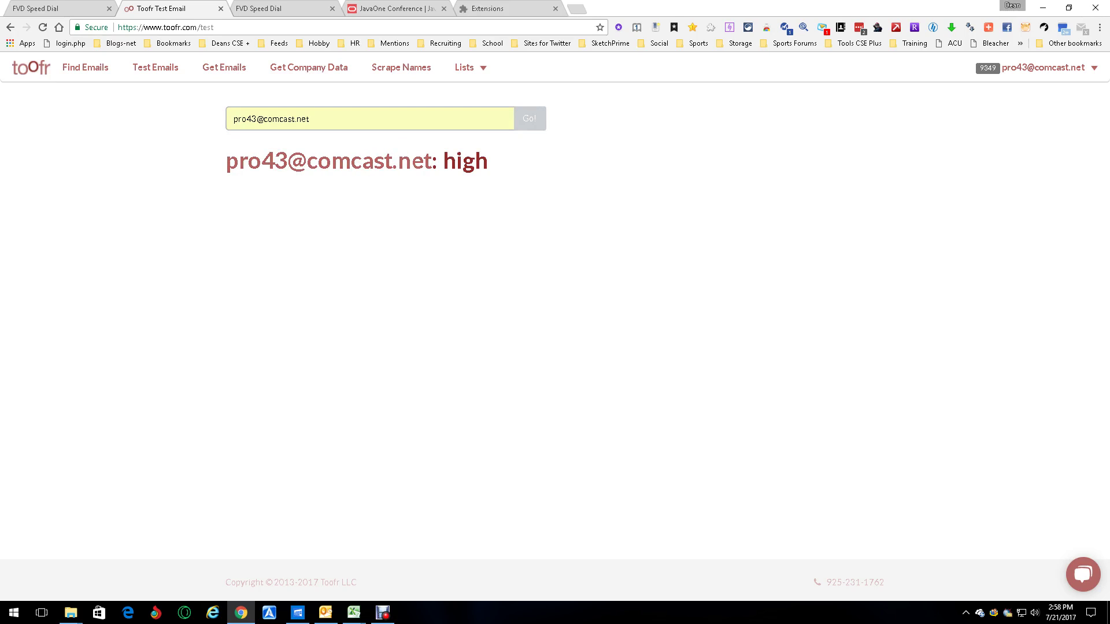
- Get the emails for the company toofr and look through the whole list
click(223, 67)
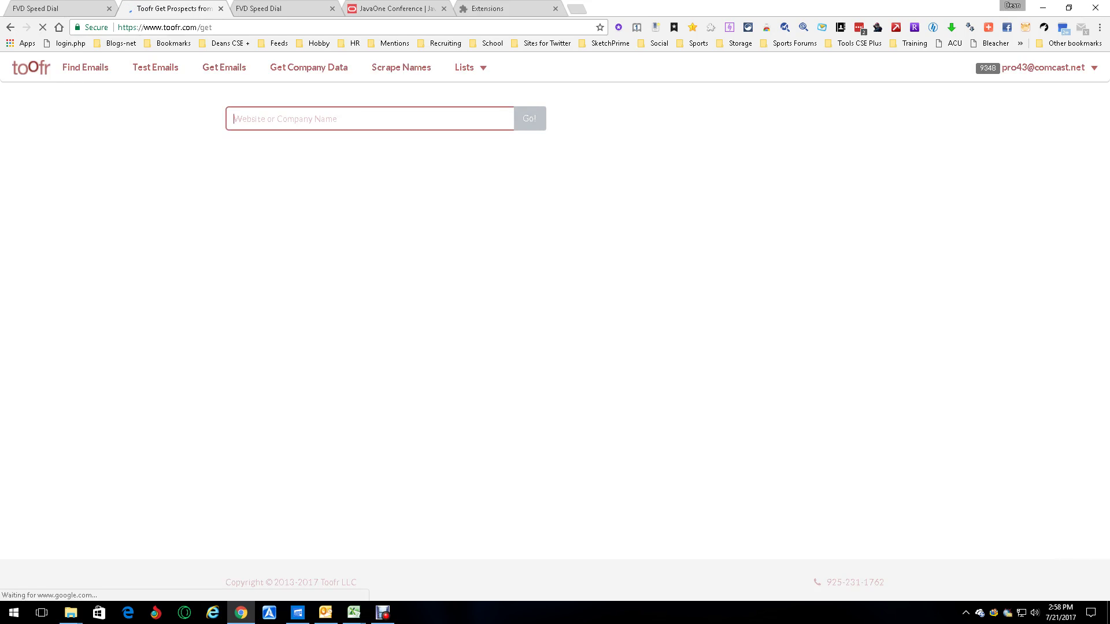
text(t)
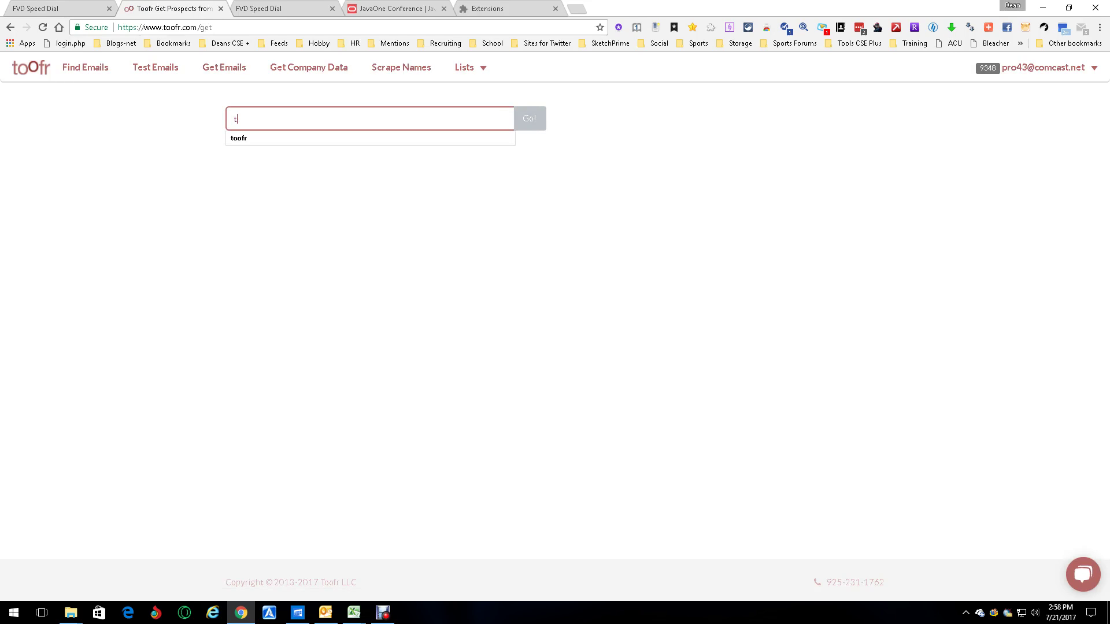
text(oofr)
key(Return)
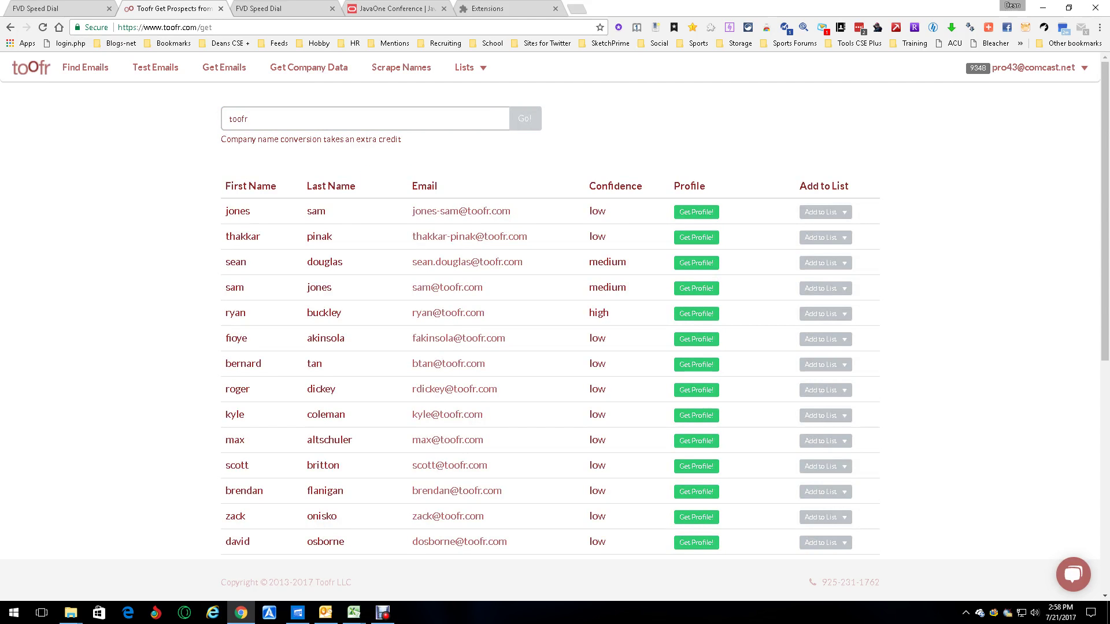
scroll(549, 324, down, 7)
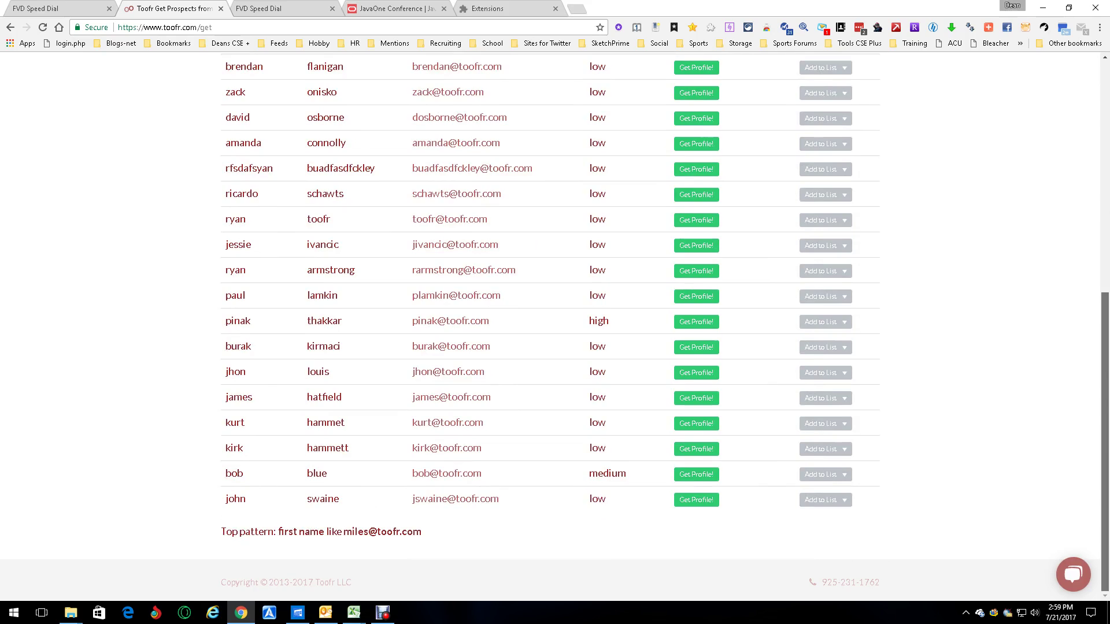
scroll(549, 306, up, 7)
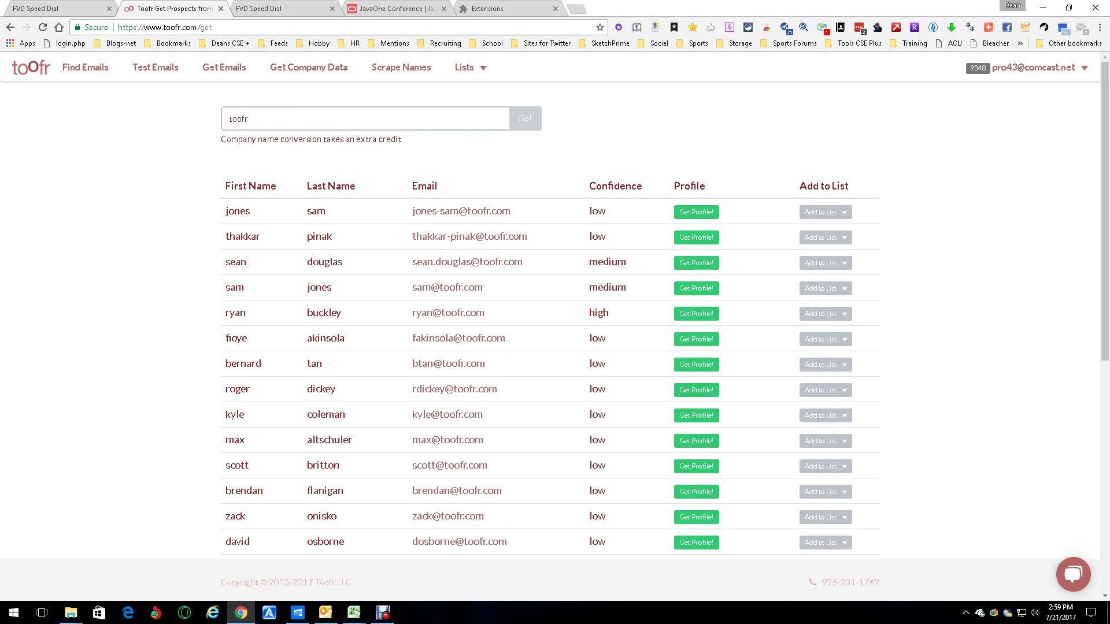
- Get the company data for toofr
click(329, 67)
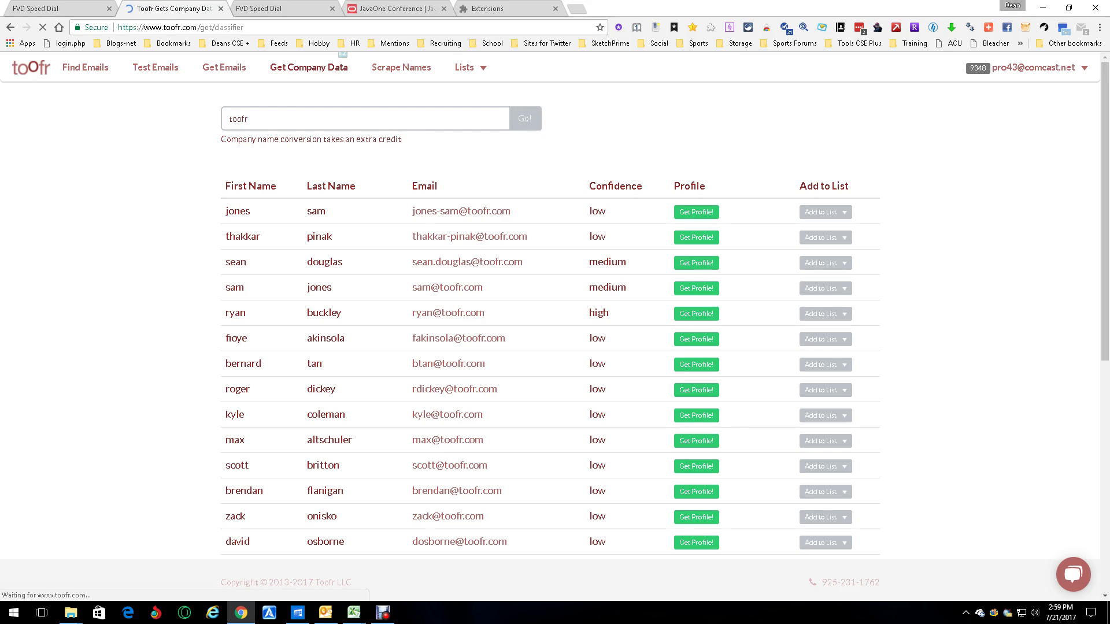
text(t)
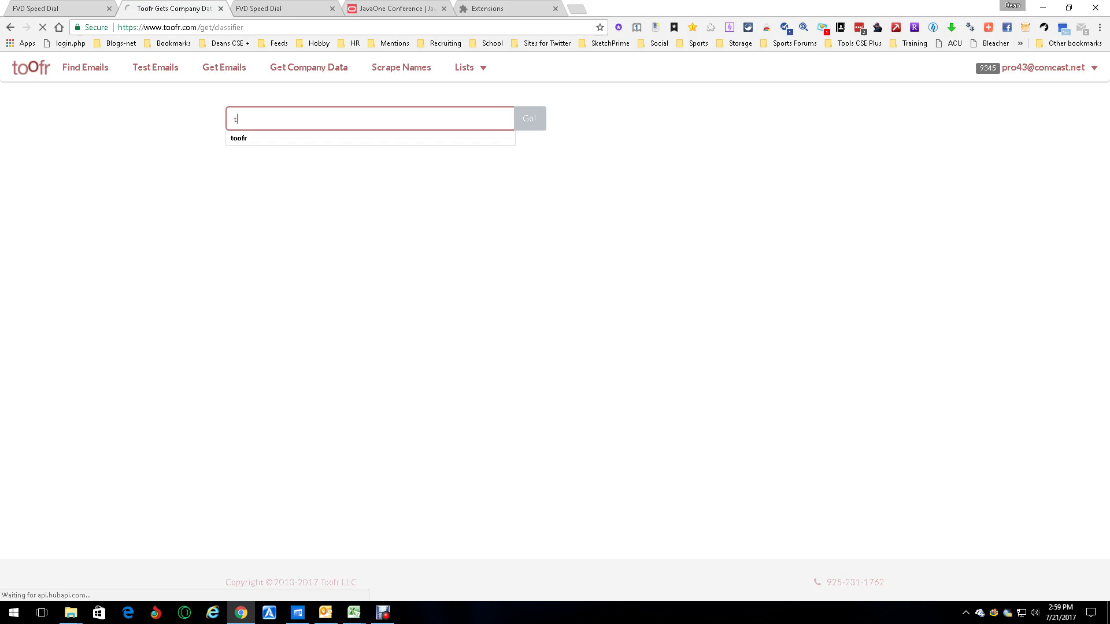
text(oofr)
key(Return)
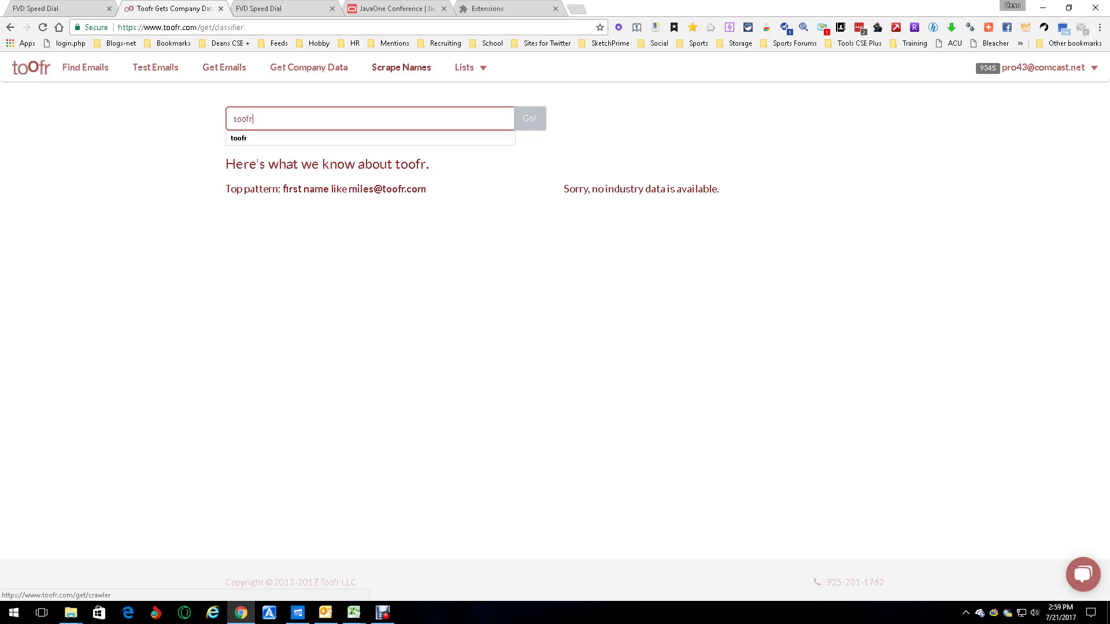
- Open the name scraper and copy the web address of the JavaOne Featured Speakers page
click(401, 67)
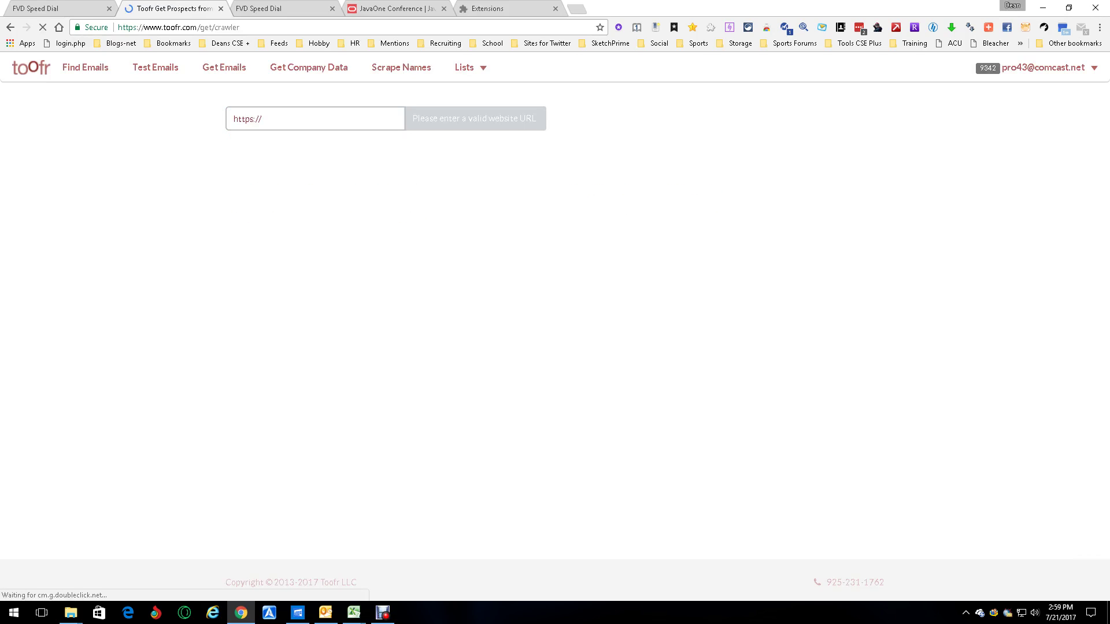
click(396, 9)
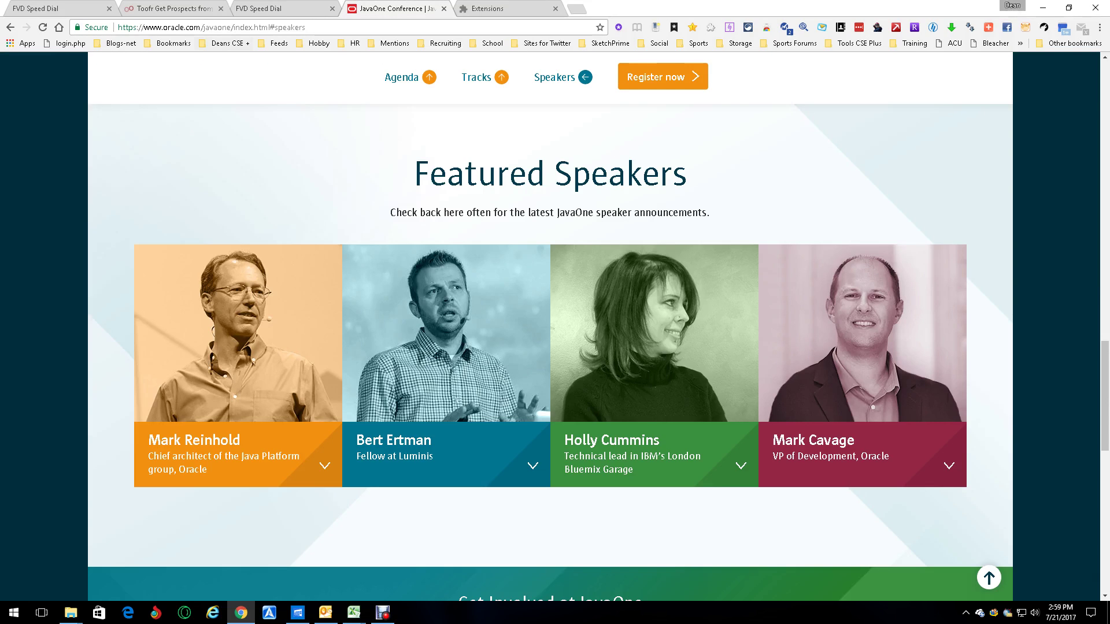
key(ctrl+l)
key(ctrl+c)
right_click(205, 28)
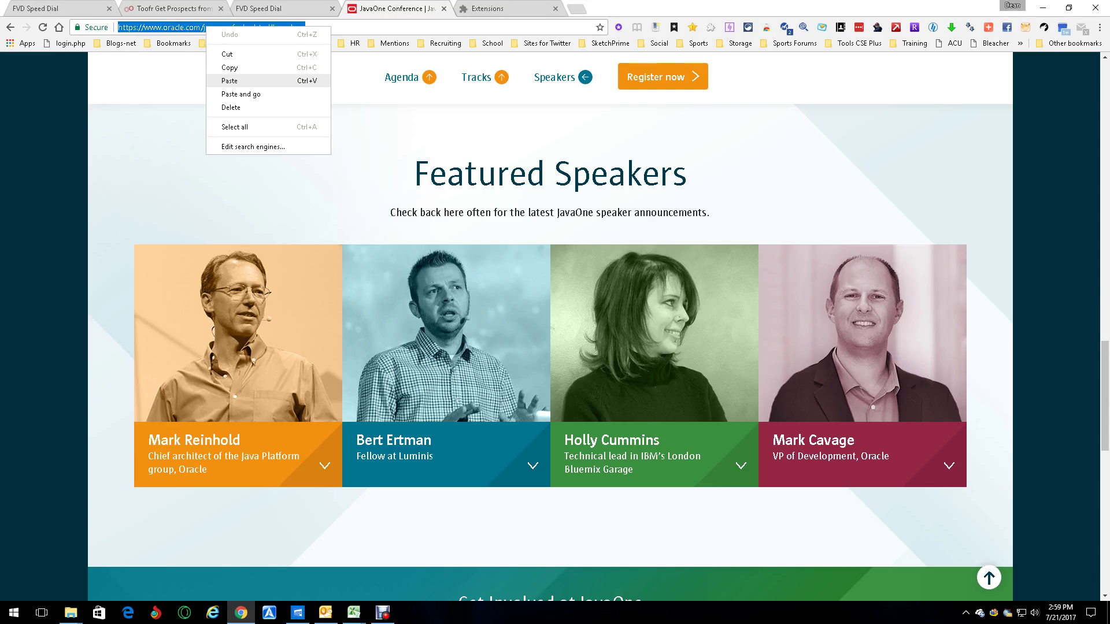
click(231, 67)
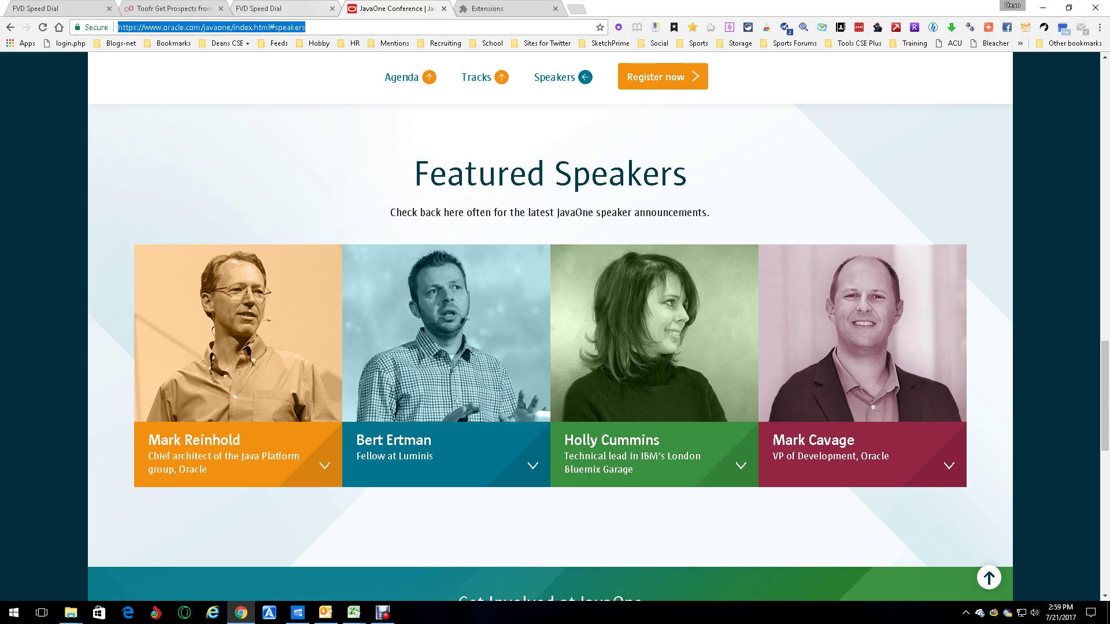
click(149, 7)
drag(266, 119, 231, 119)
key(BackSpace)
key(ctrl+v)
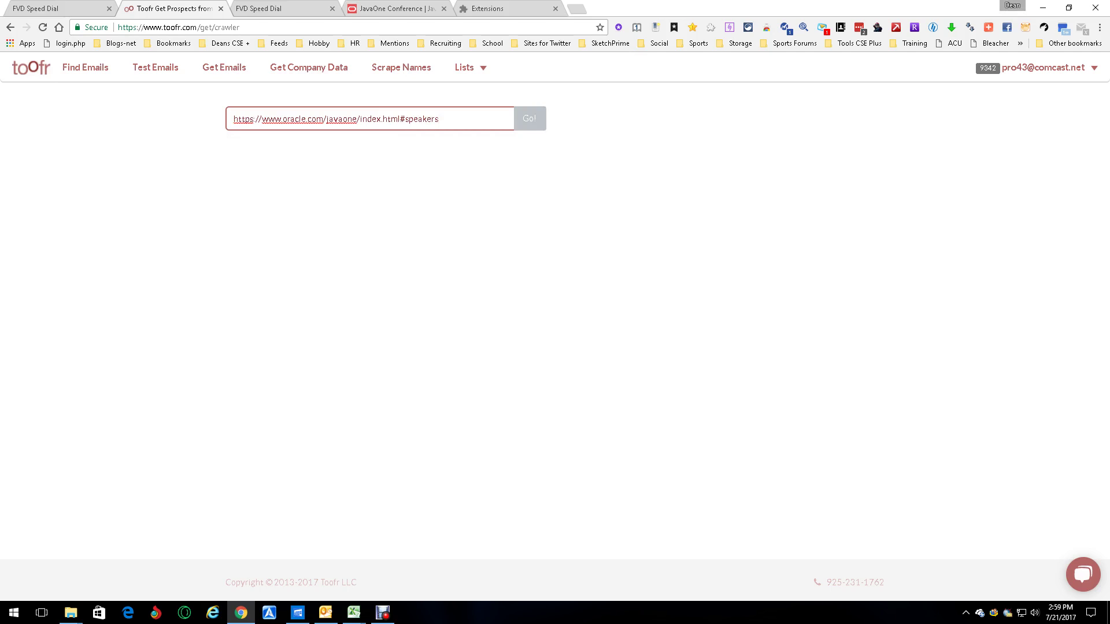
key(Return)
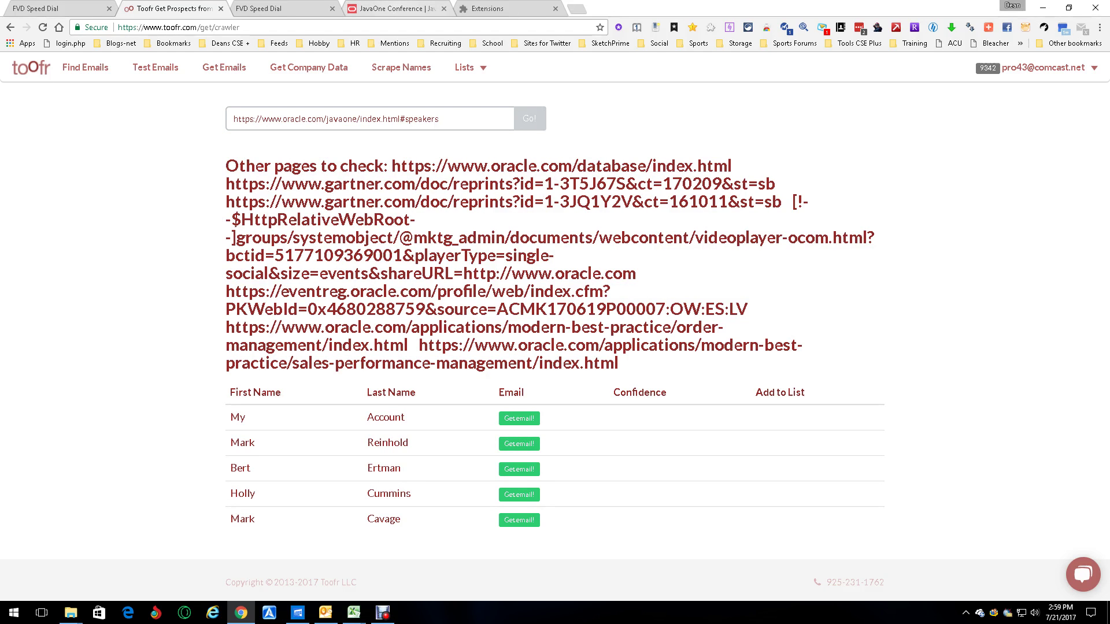
- Compare the scraped names with the JavaOne featured speakers and get the email for the first listed speaker
click(397, 9)
key(ctrl+3)
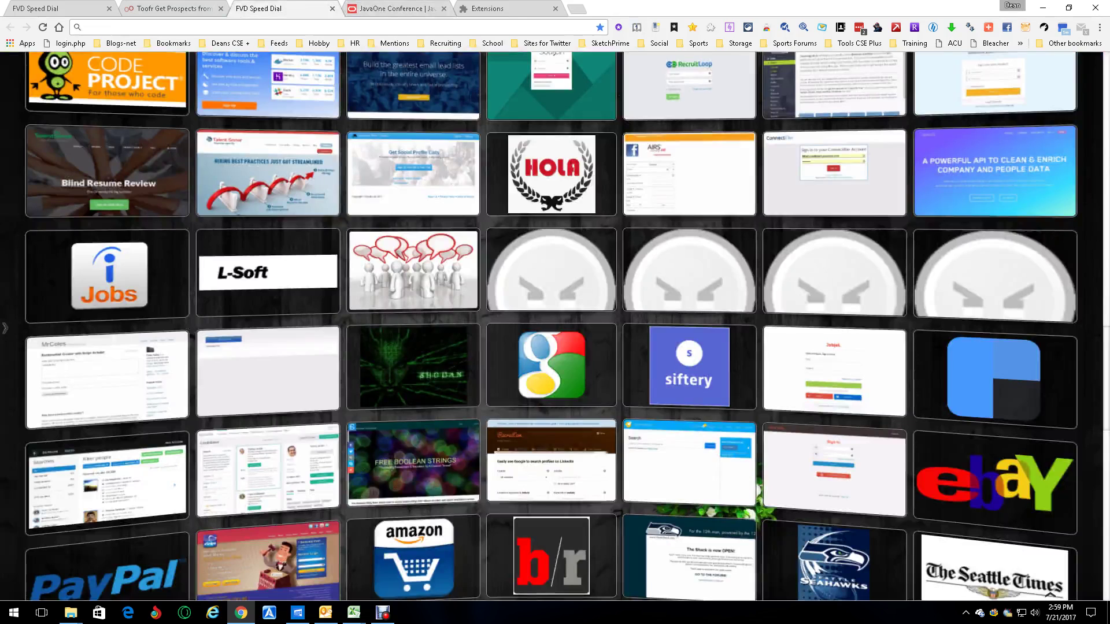
key(ctrl+4)
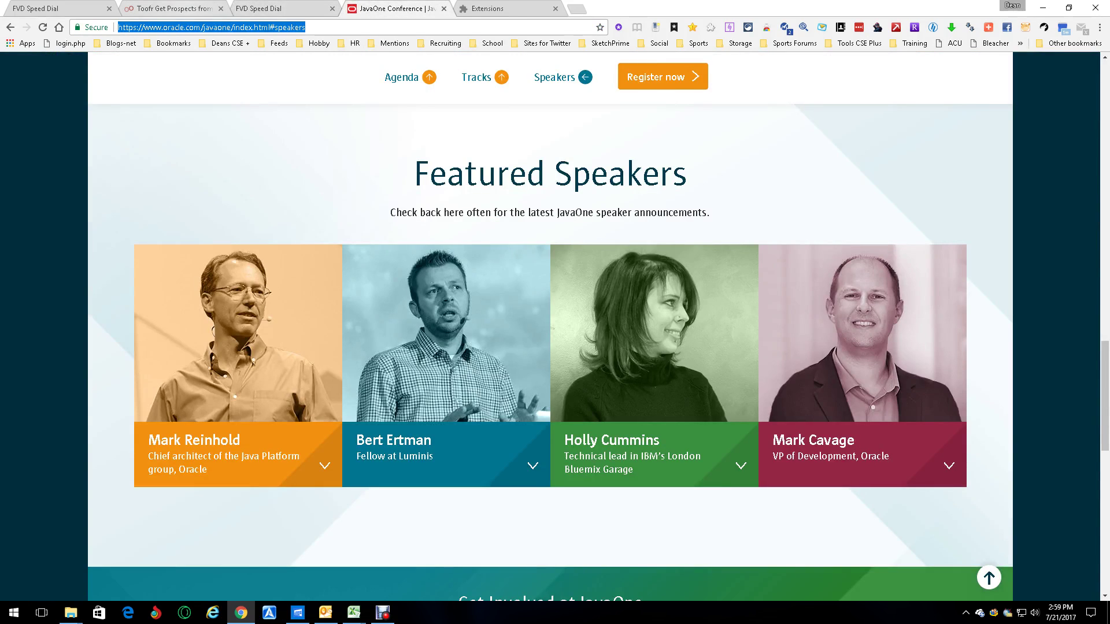
key(ctrl+2)
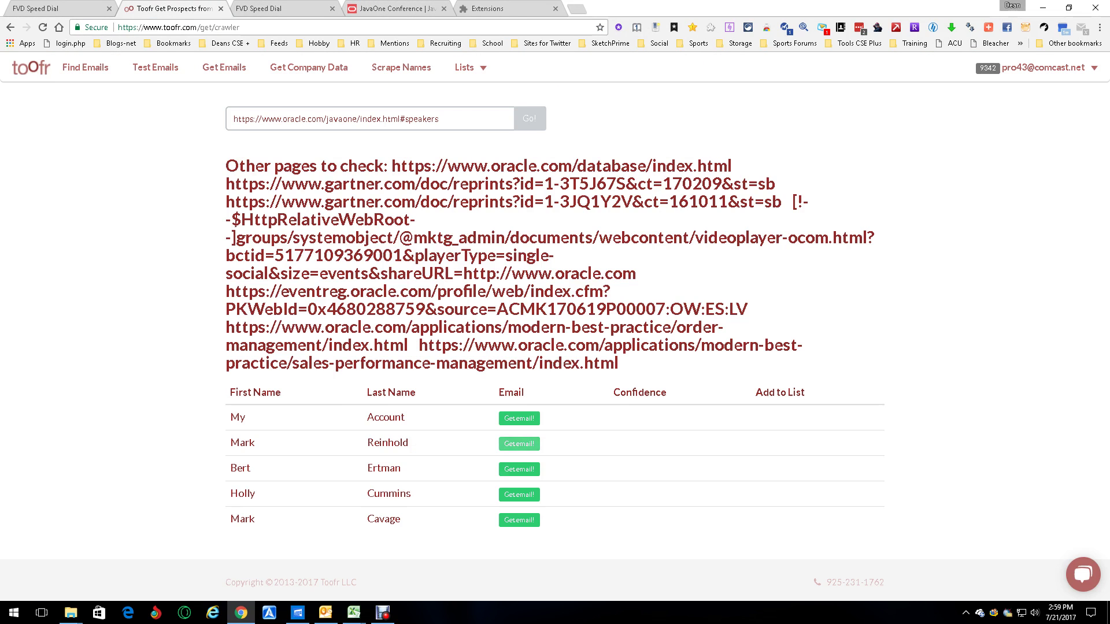
click(519, 443)
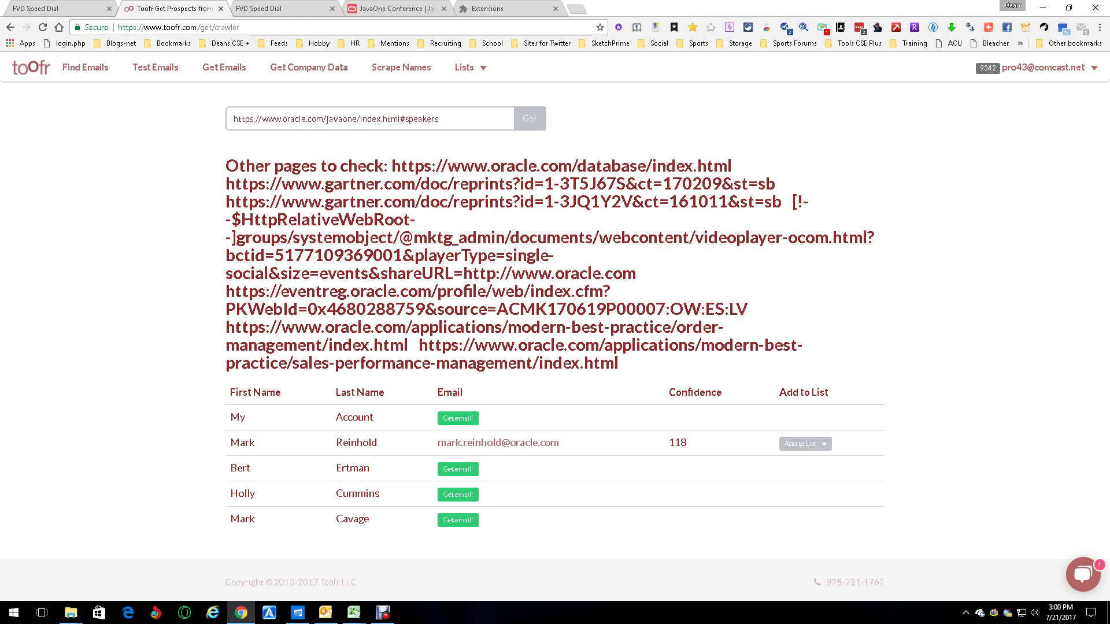
- Return from the JavaOne page to the Google results for "conference list java" and look through the listed Java conferences
click(397, 8)
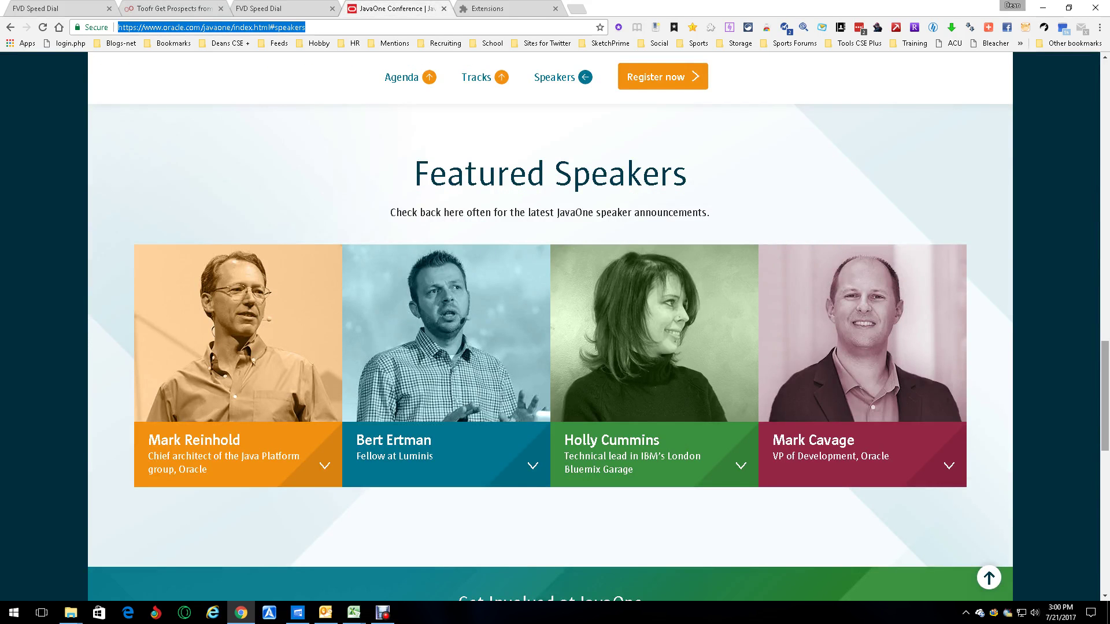
drag(1105, 396, 1104, 146)
key(alt+Left)
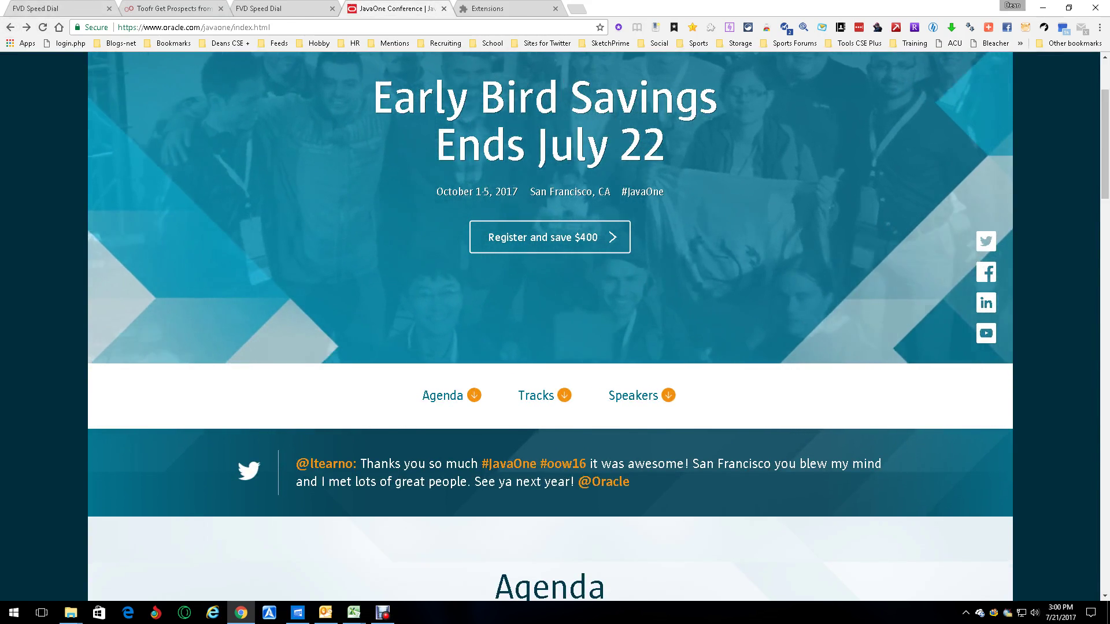
key(alt+Left)
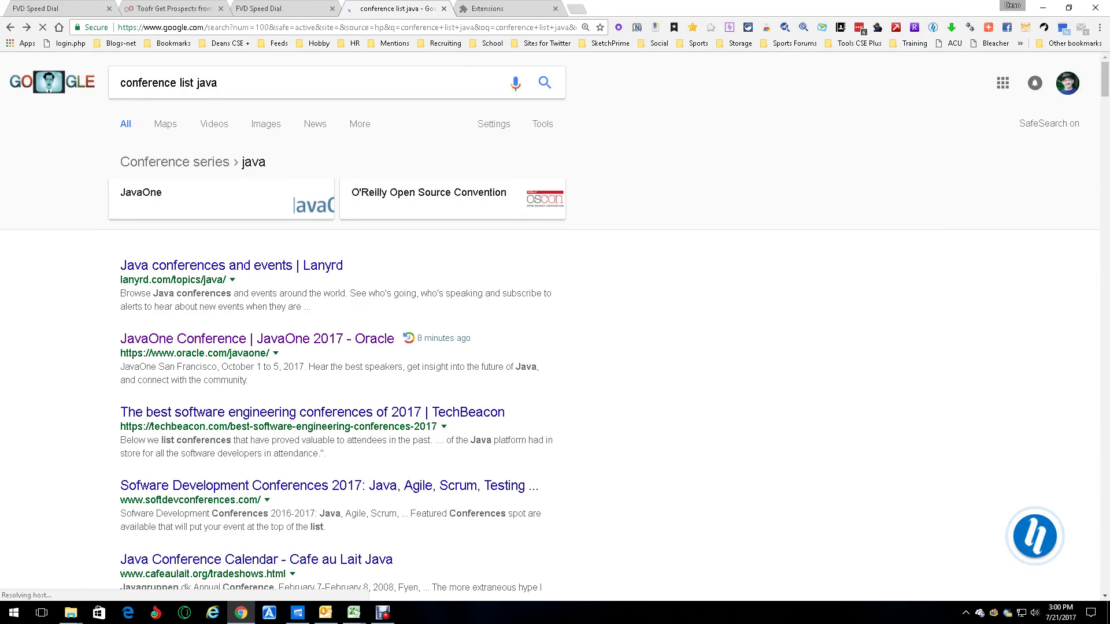
drag(1105, 80, 1105, 127)
scroll(555, 324, up, 1)
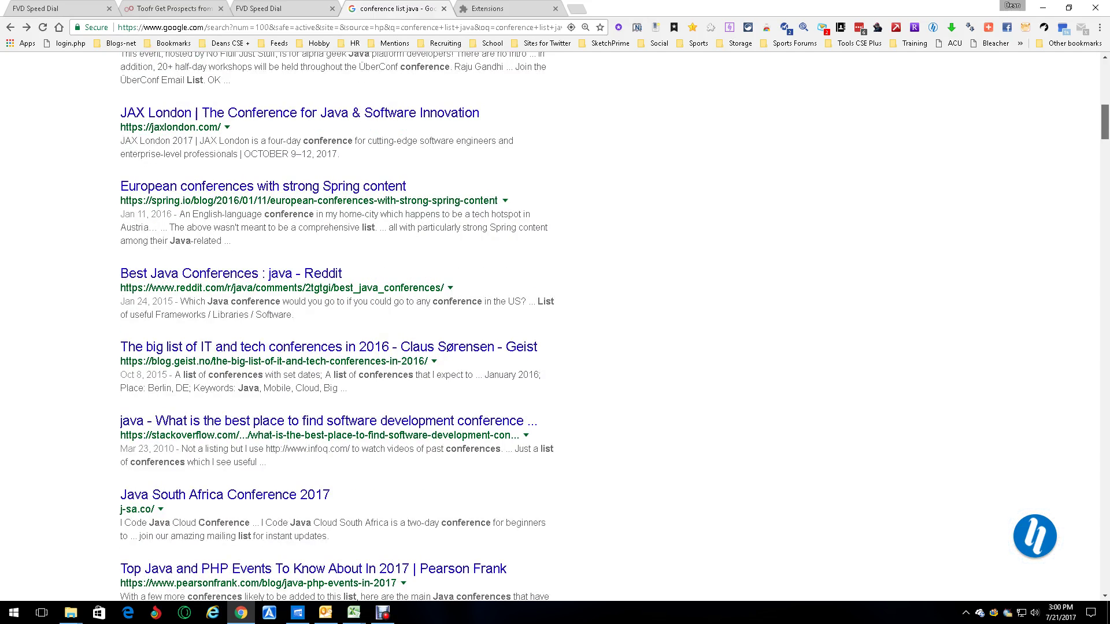
scroll(555, 323, down, 1)
scroll(555, 323, down, 4)
scroll(555, 323, up, 2)
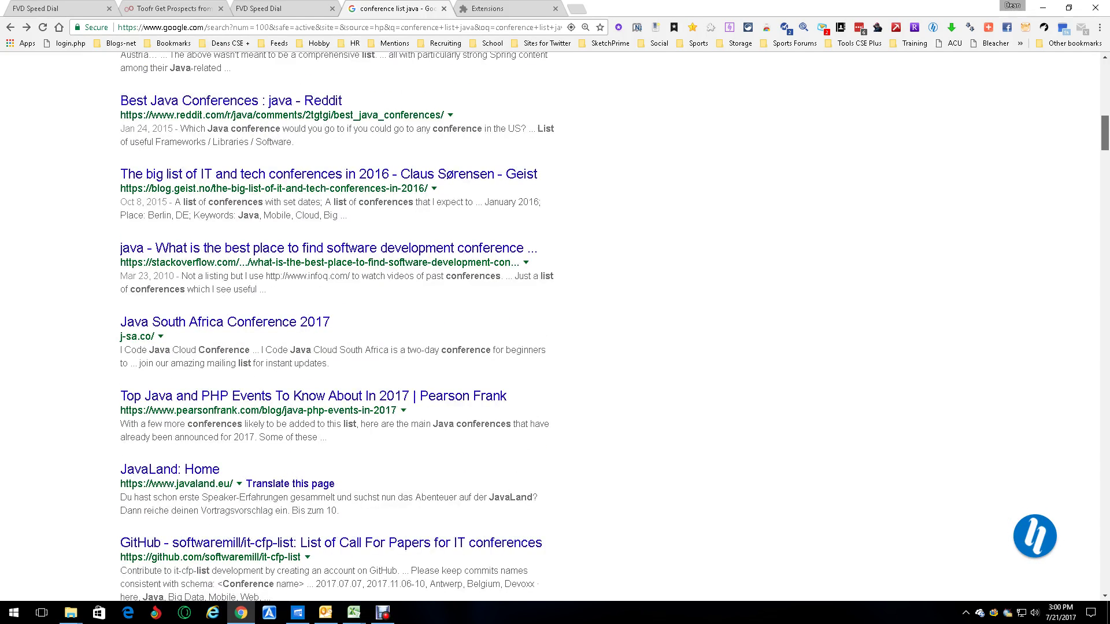
- Open the No Fluff Just Stuff conference site from the search results and look through its Speakers page
scroll(555, 323, up, 4)
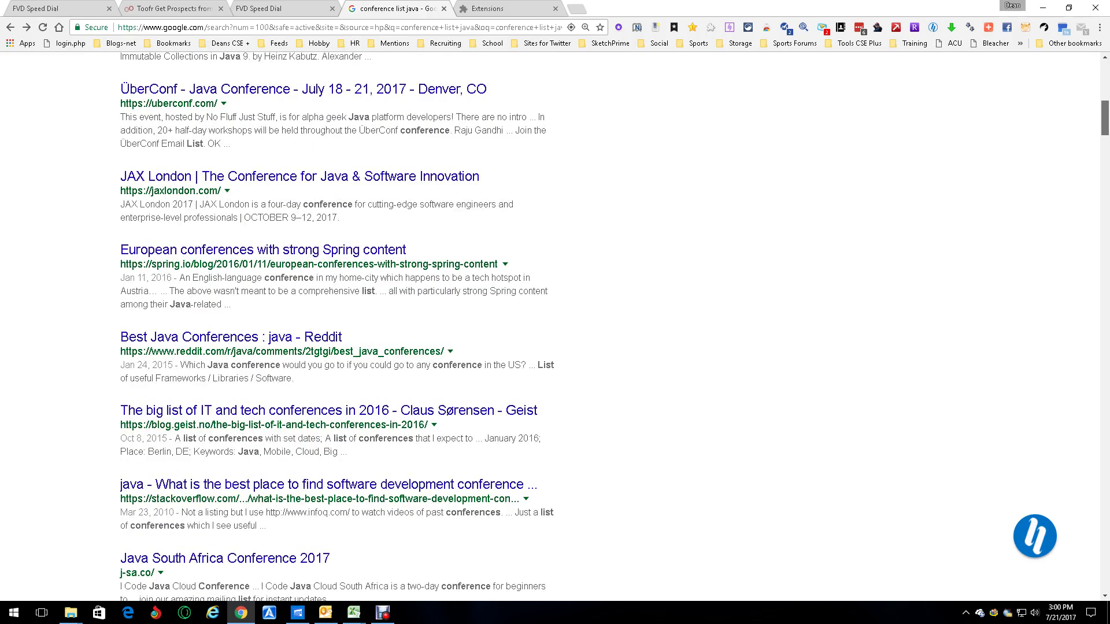
scroll(555, 323, up, 3)
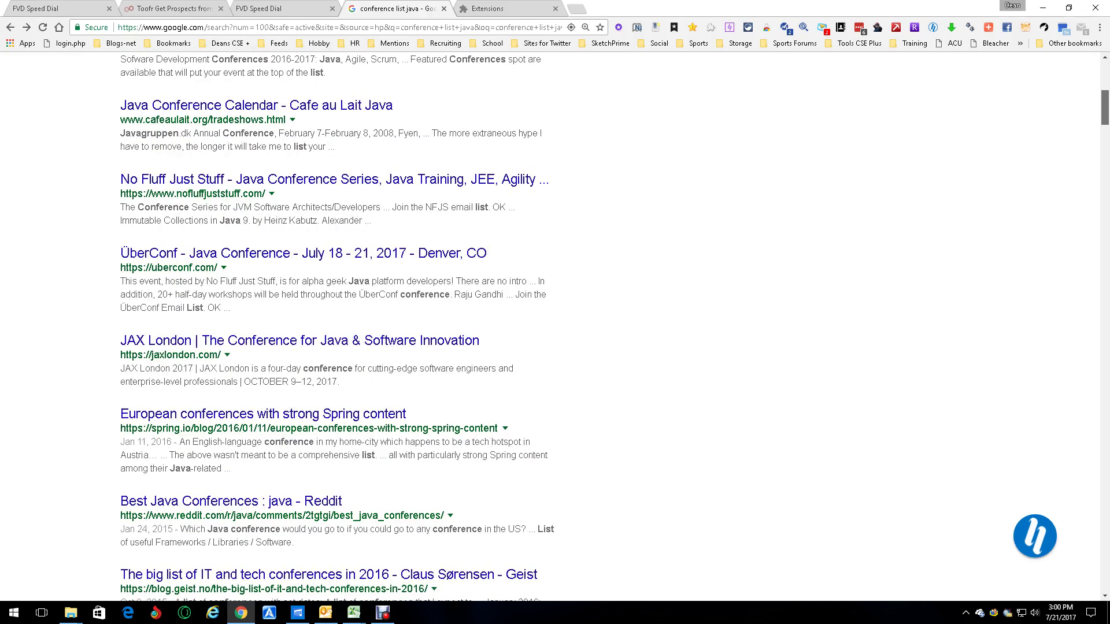
scroll(555, 324, up, 1)
click(330, 215)
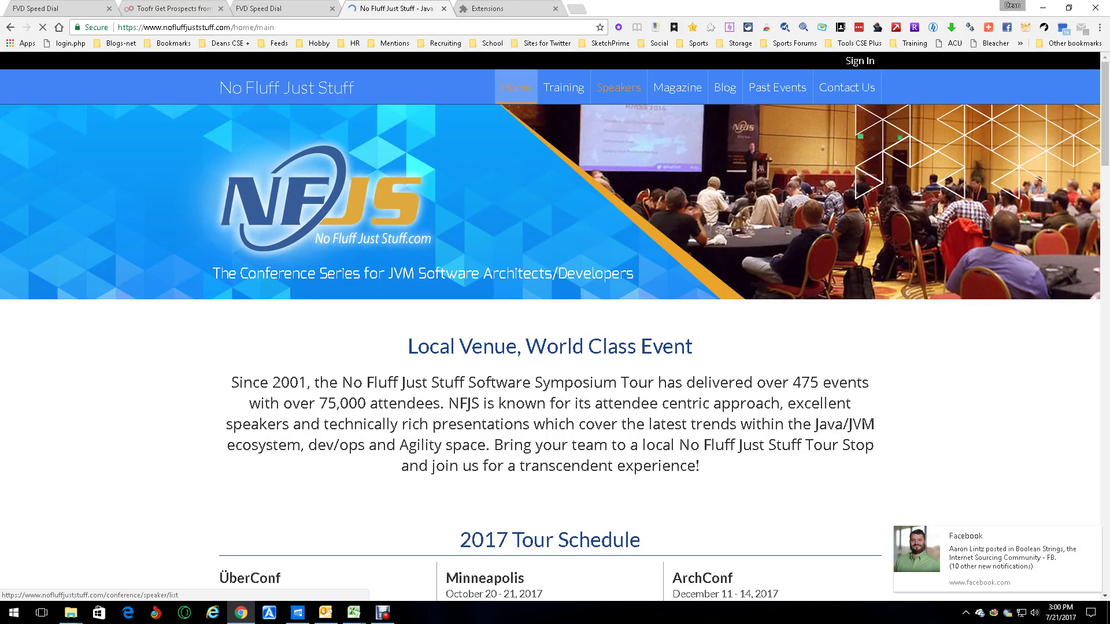
click(618, 88)
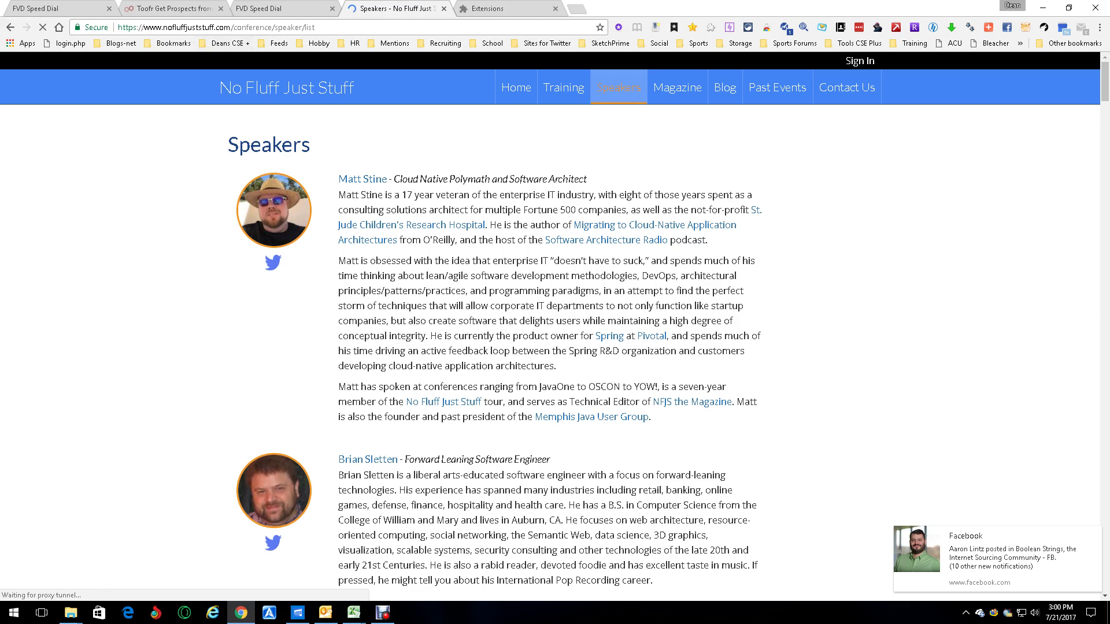
scroll(549, 347, down, 10)
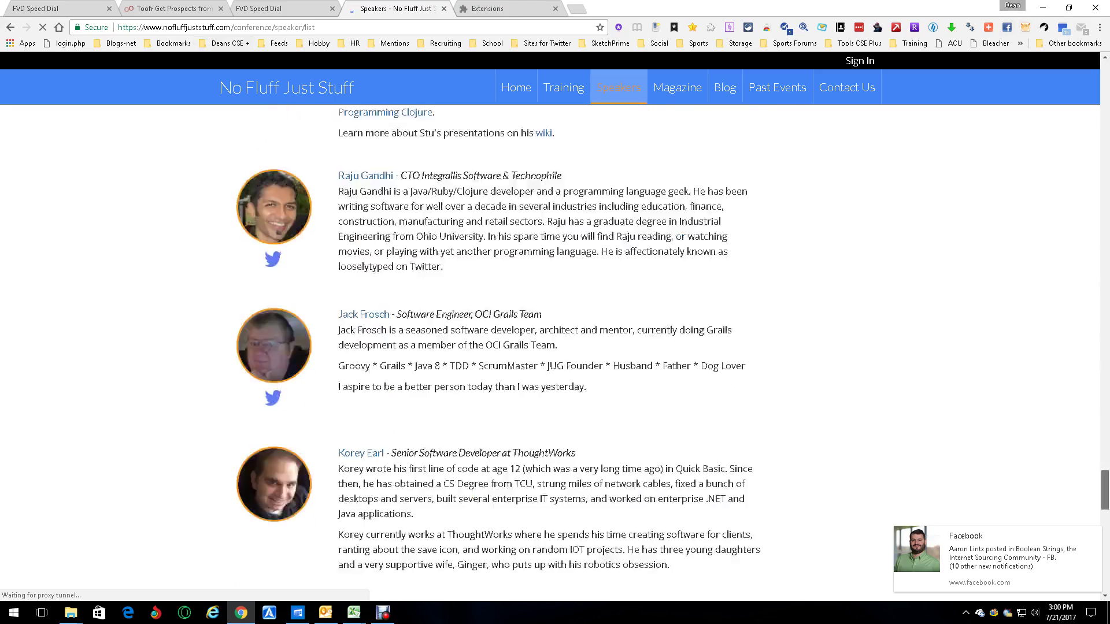
scroll(550, 347, up, 10)
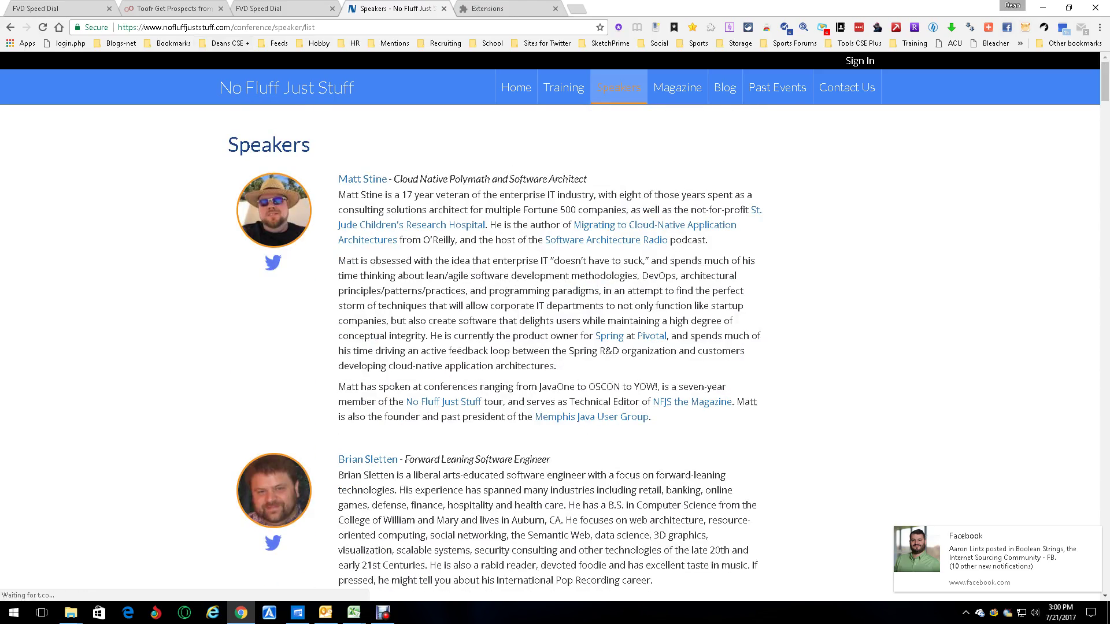
click(269, 27)
right_click(269, 27)
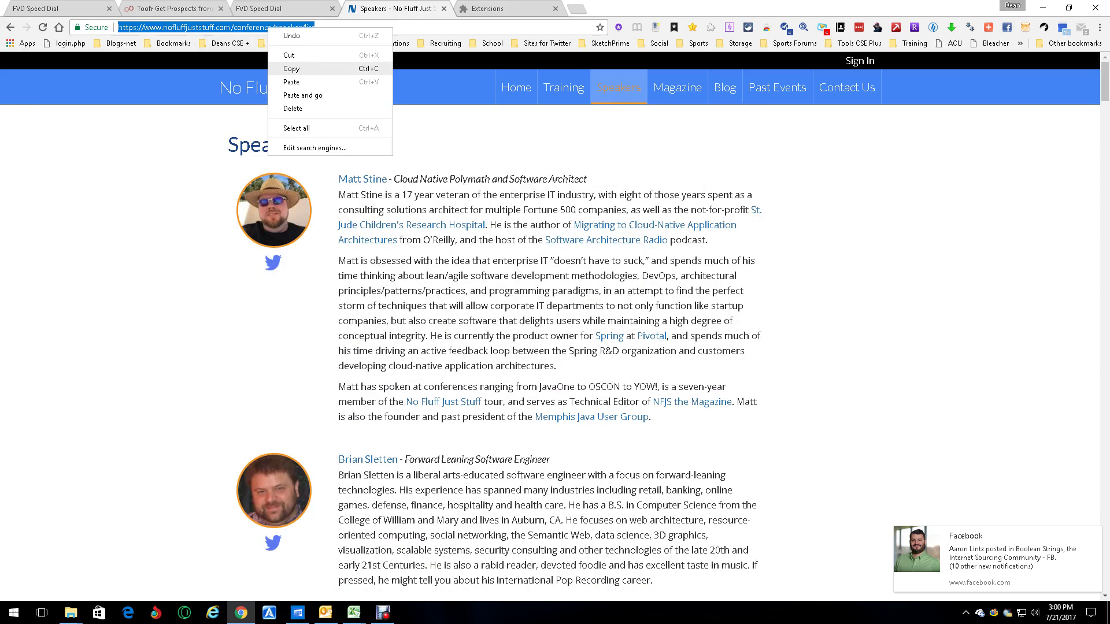
click(293, 69)
click(174, 9)
drag(452, 119, 230, 119)
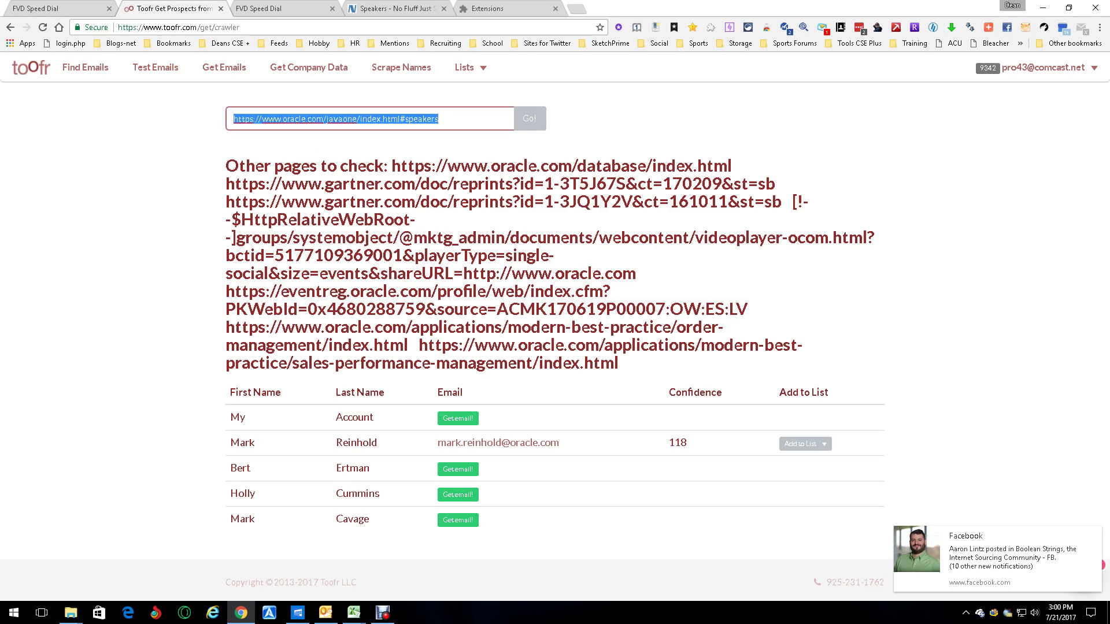
key(BackSpace)
key(ctrl+v)
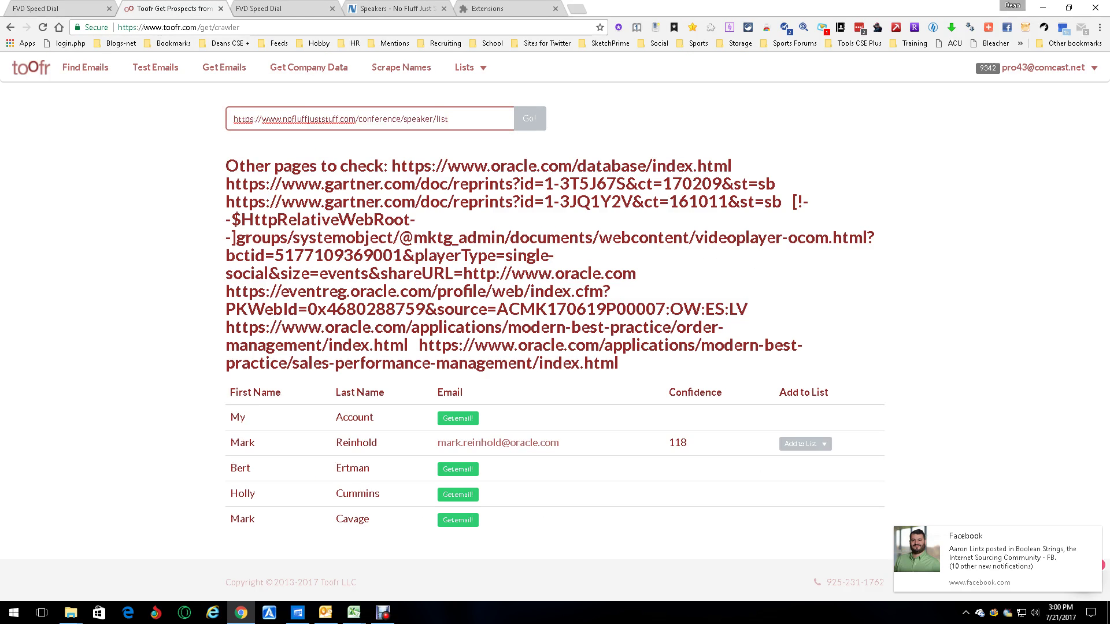
key(Return)
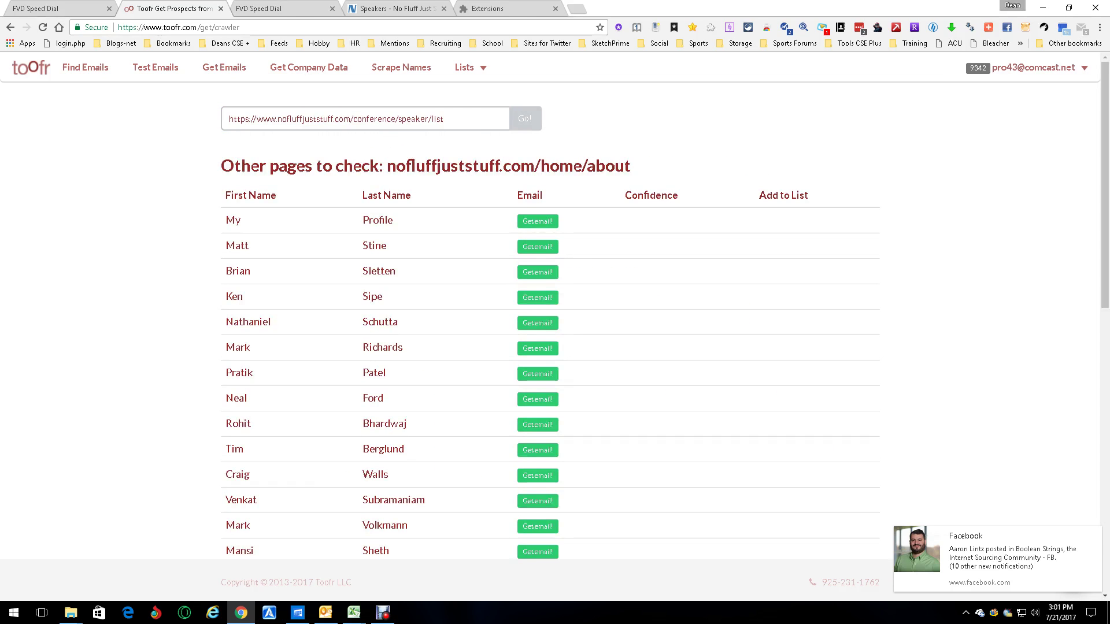
- Compare the scraped names with the No Fluff Just Stuff speakers and get the email for the first listed speaker
click(400, 8)
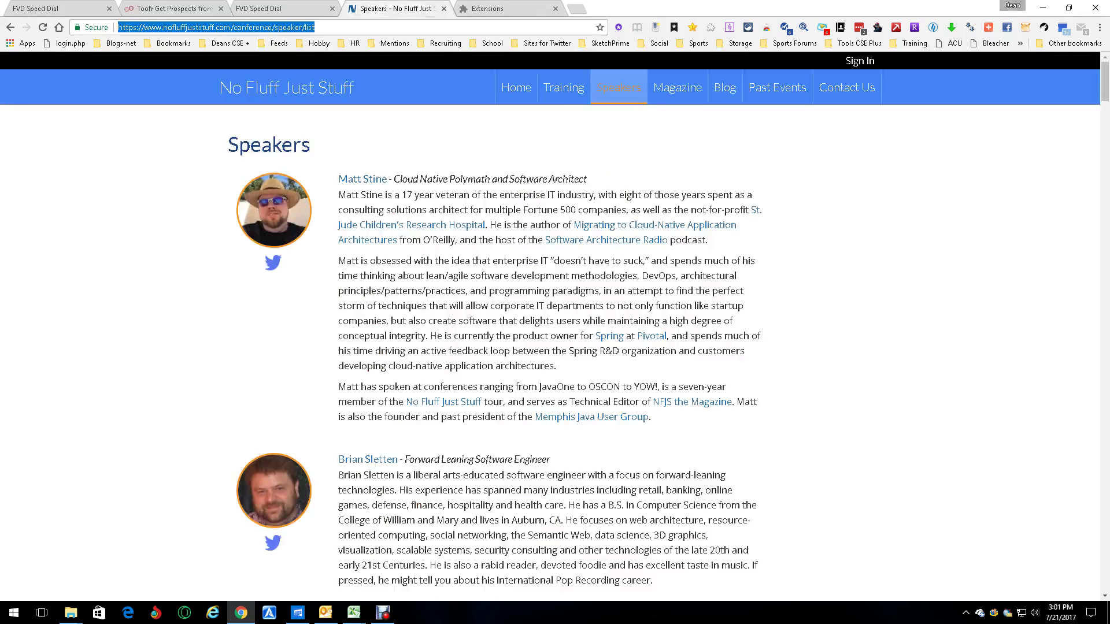
key(ctrl+2)
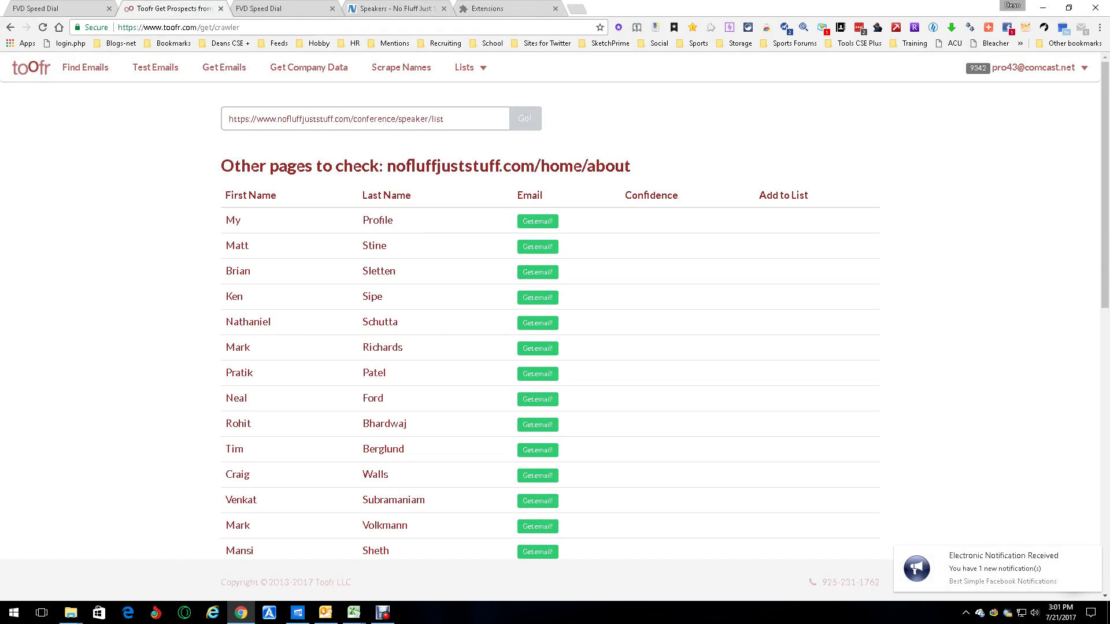
click(537, 247)
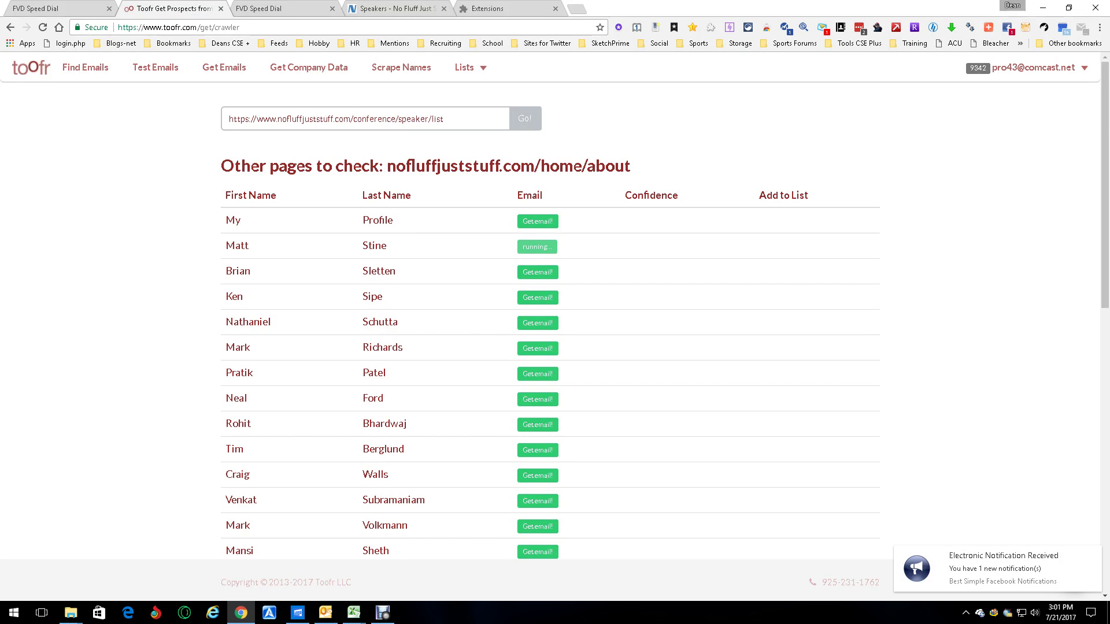
- Check the first speaker's email and confidence result in Toofr against the speaker biographies on the conference site
click(406, 9)
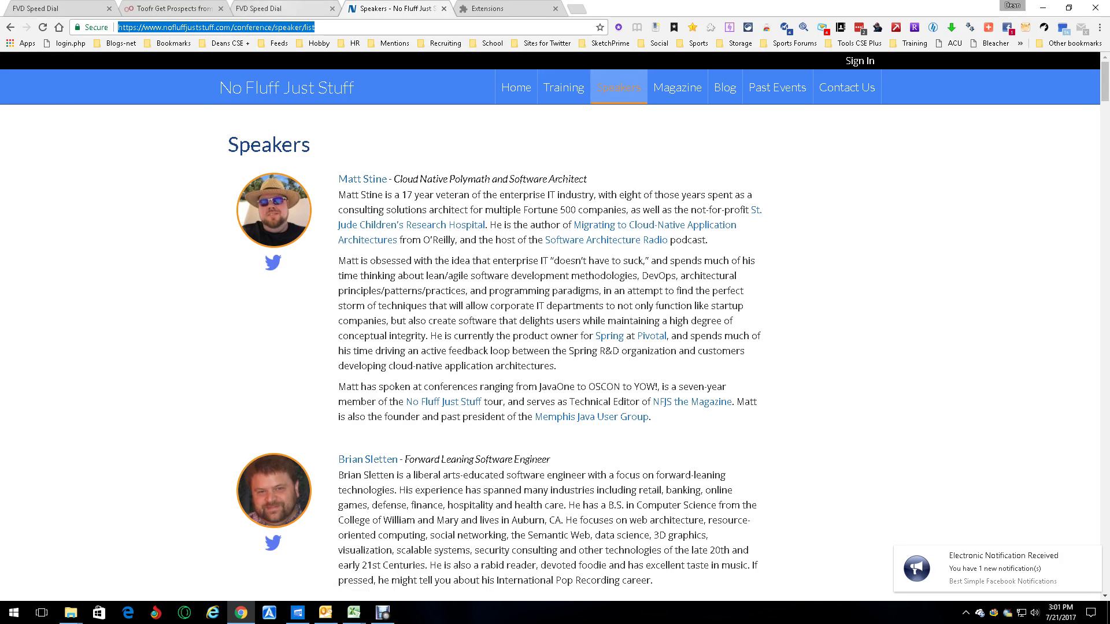
click(176, 9)
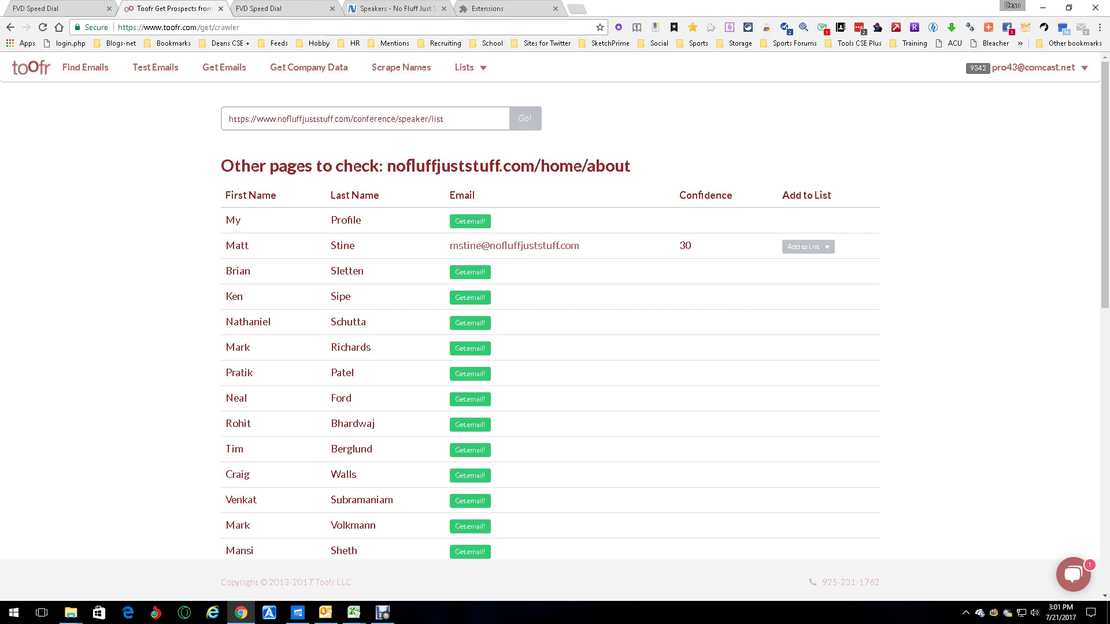
key(ctrl+4)
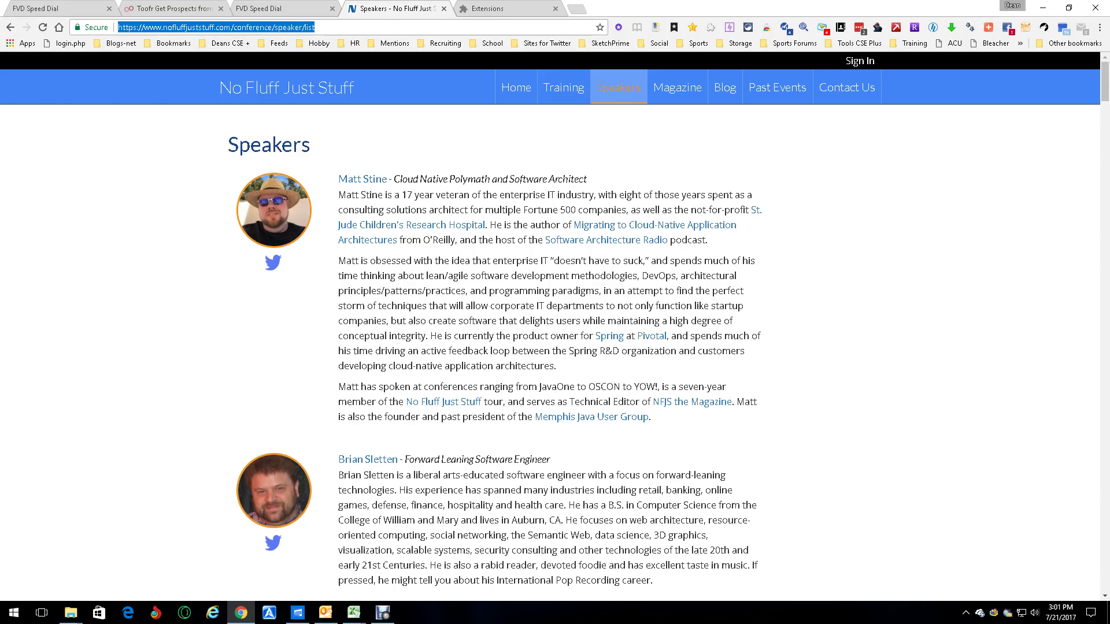
key(ctrl+2)
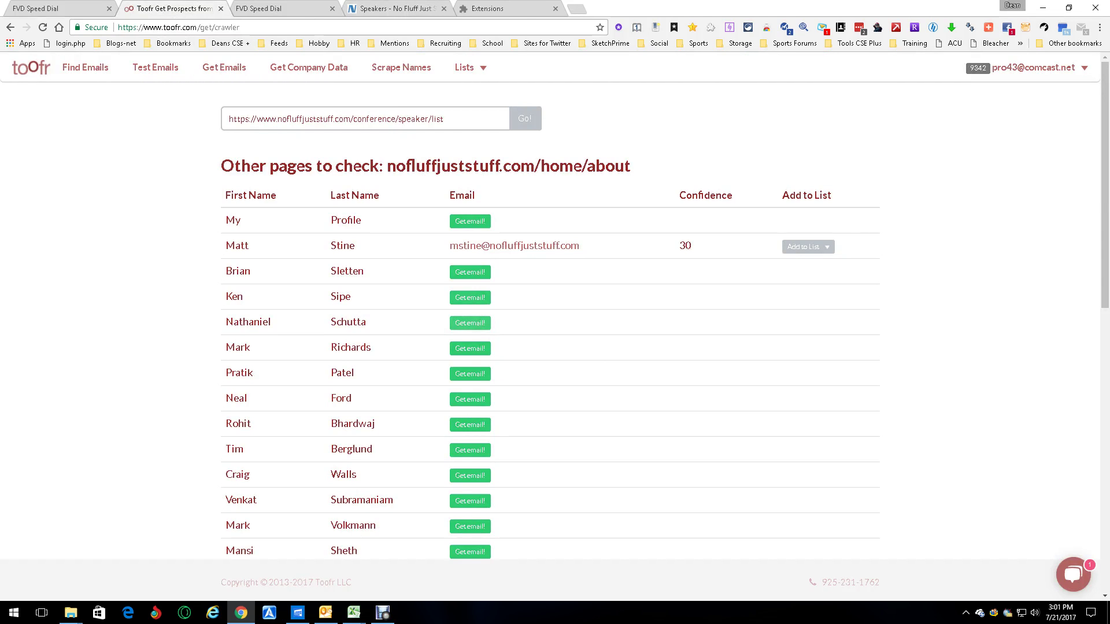
key(ctrl+4)
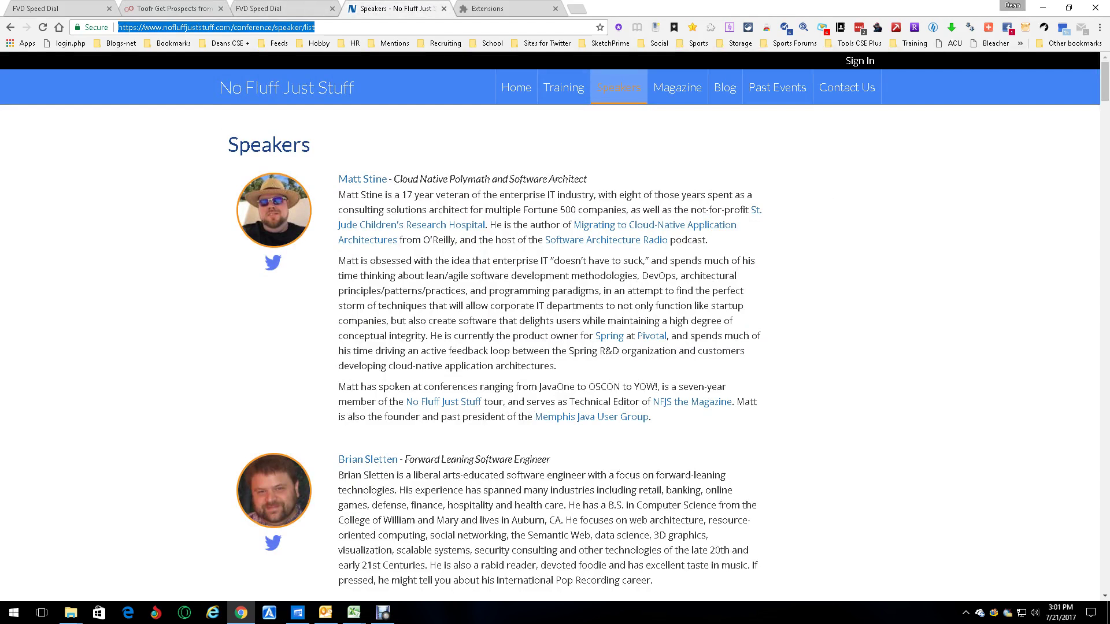
scroll(370, 243, down, 4)
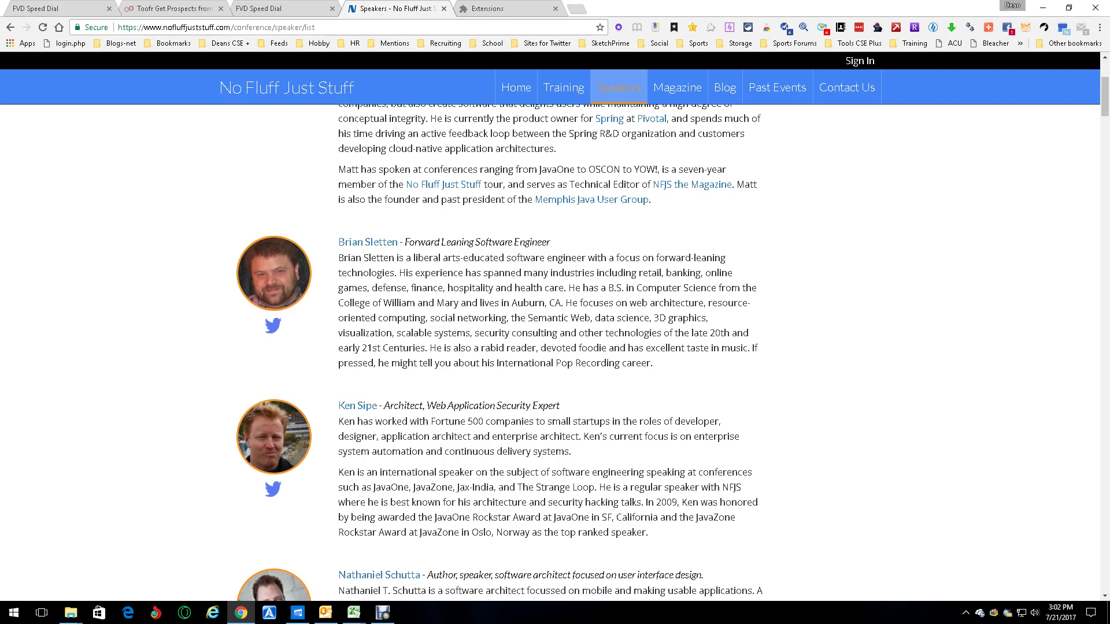
- Return to Toofr and open the page for uploading a bulk list
click(180, 9)
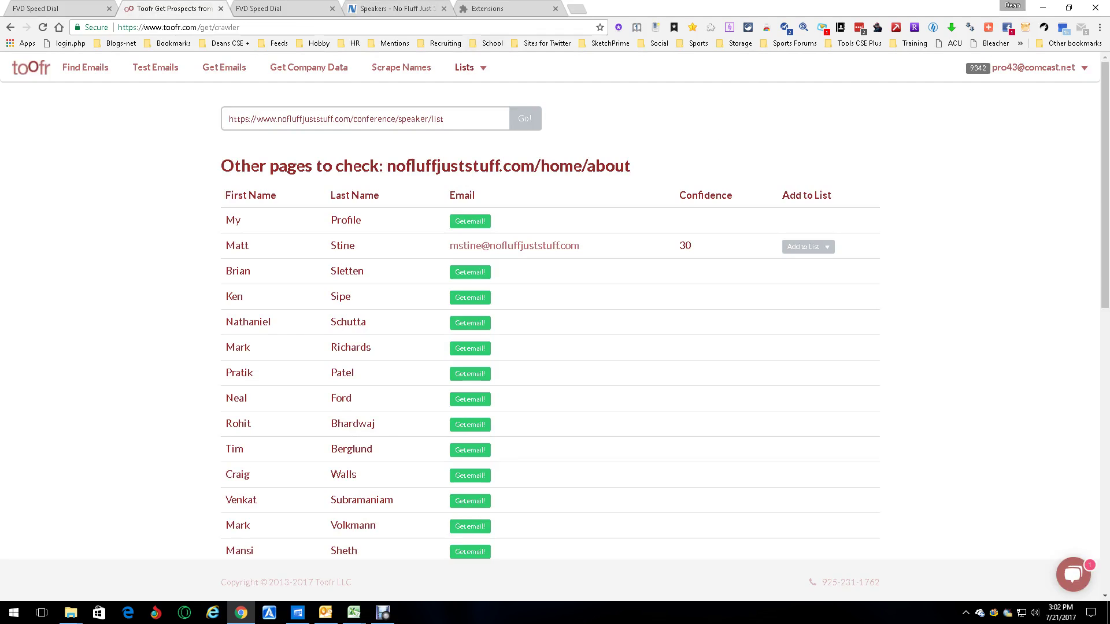
click(470, 67)
click(490, 119)
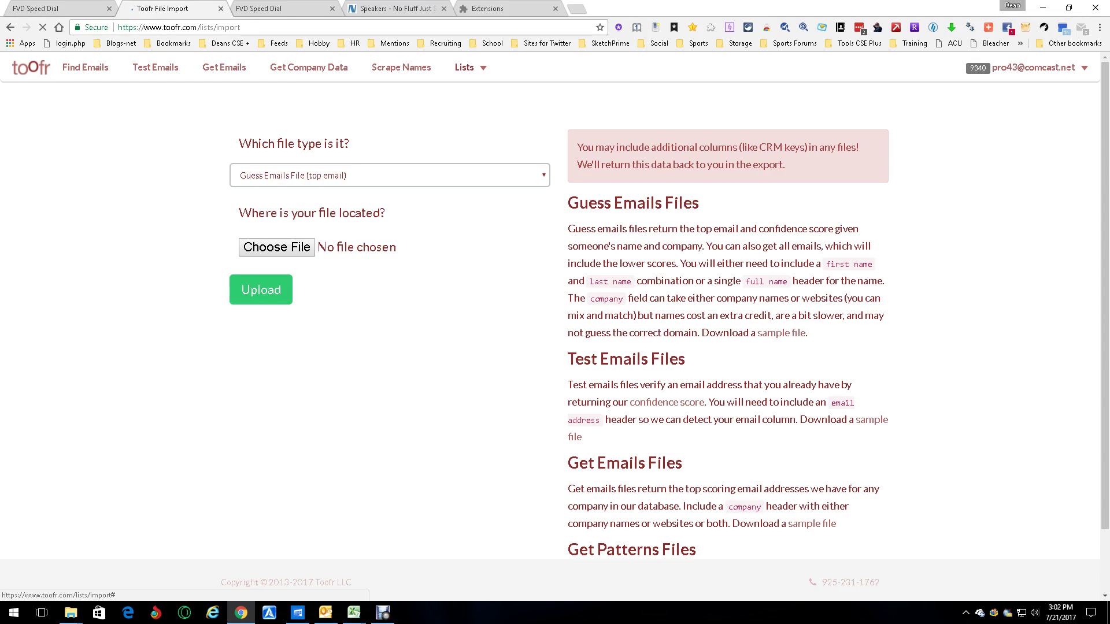
- Open the account's own lists in Toofr, and view the Toofr browser extension's lookup form before closing it
click(471, 67)
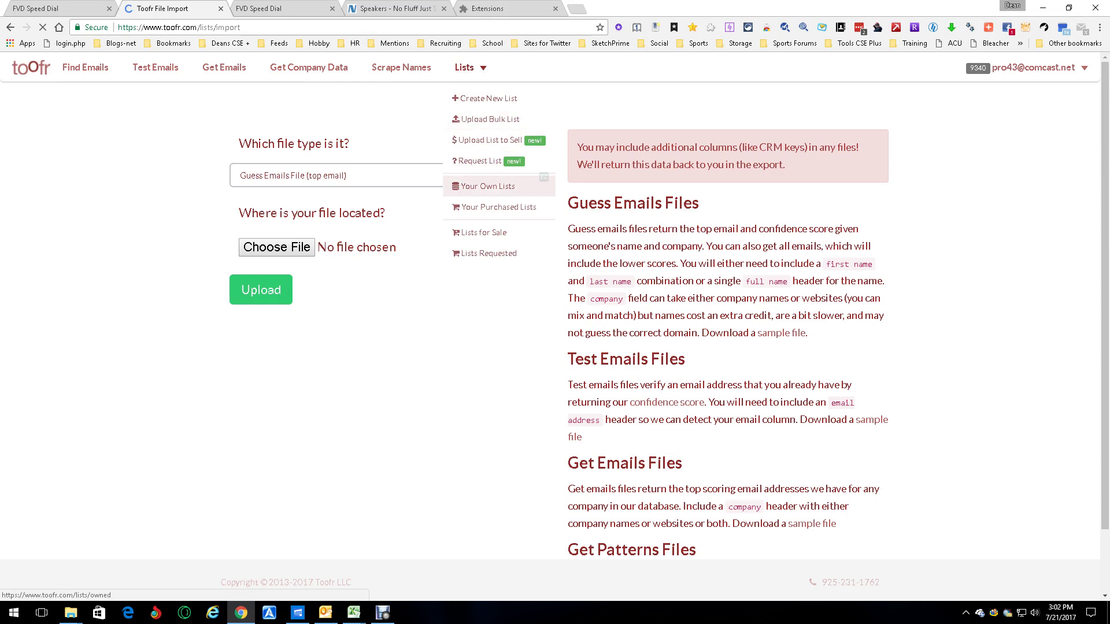
click(487, 186)
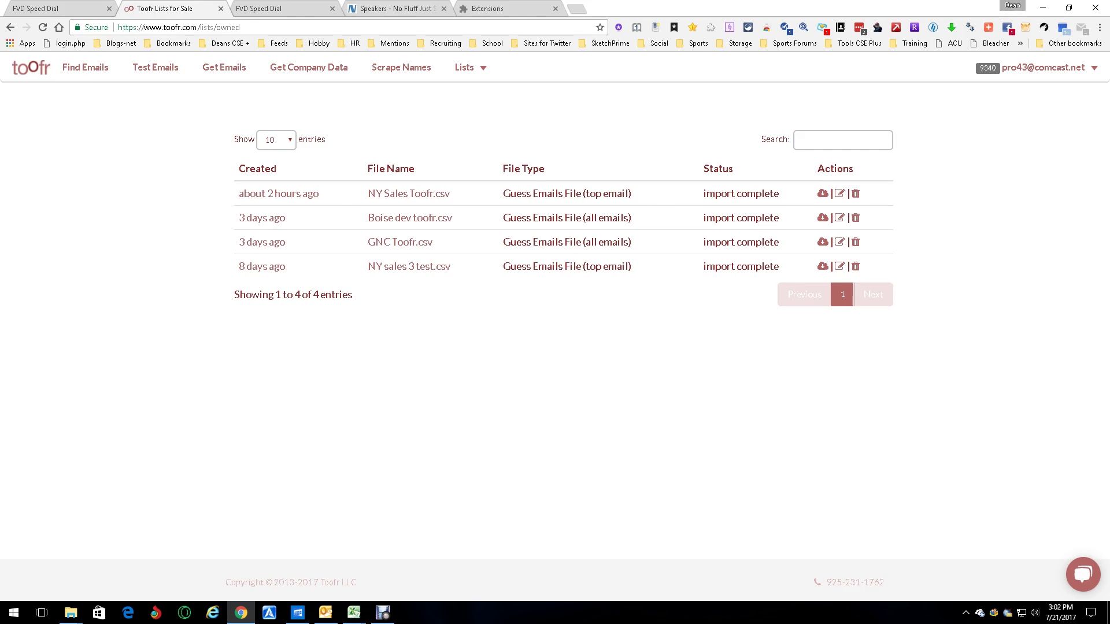
click(383, 613)
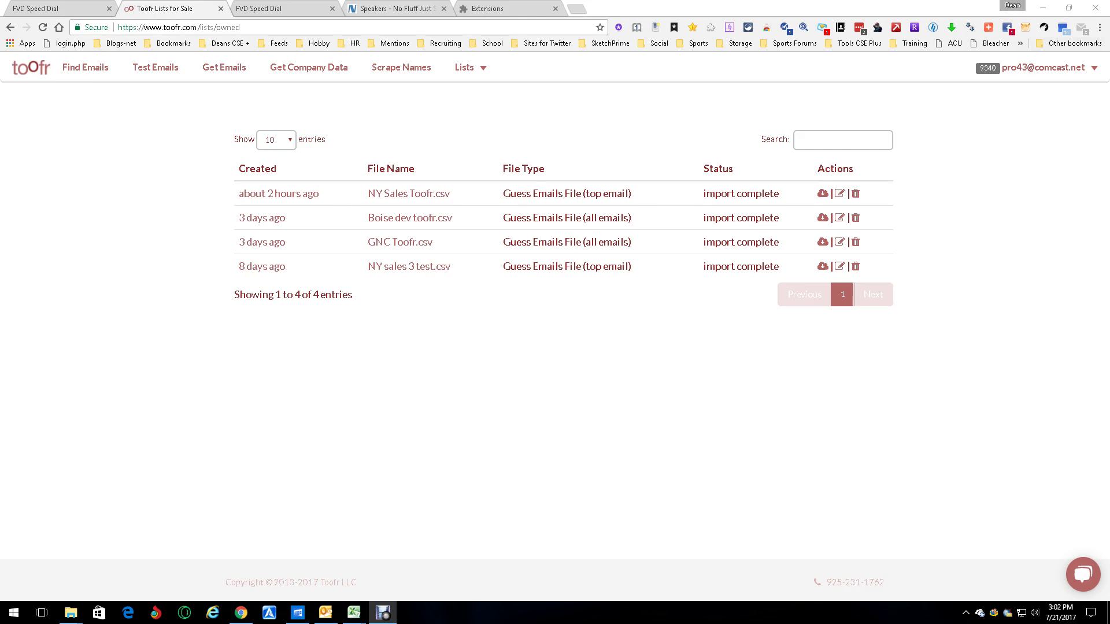
click(878, 28)
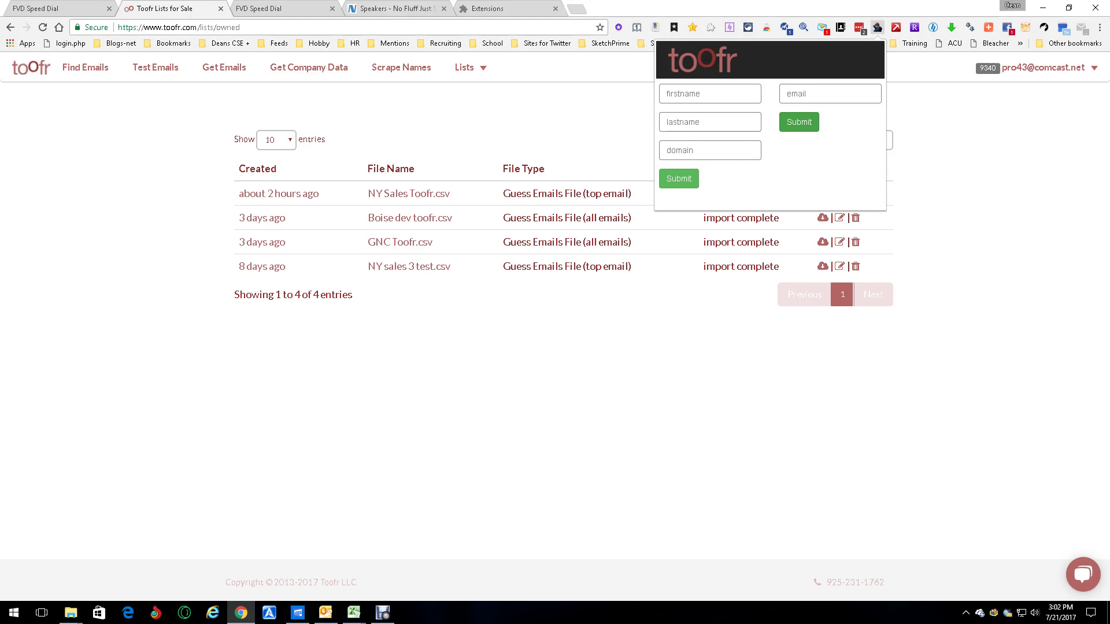
click(877, 28)
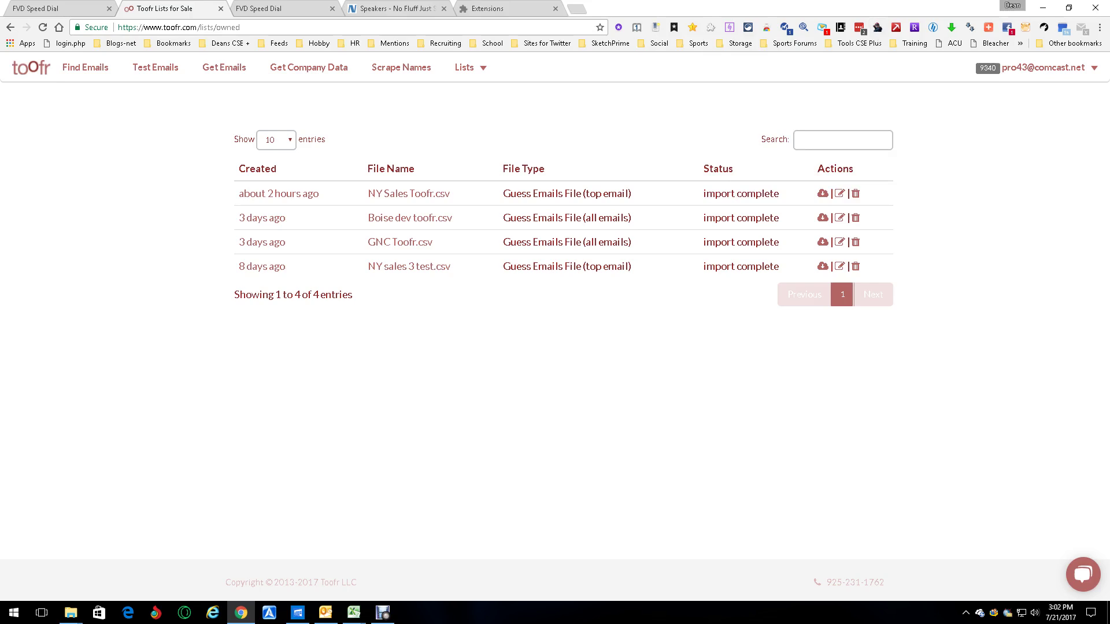
- Open Toofr's list request form and review its fields down to the price
click(465, 67)
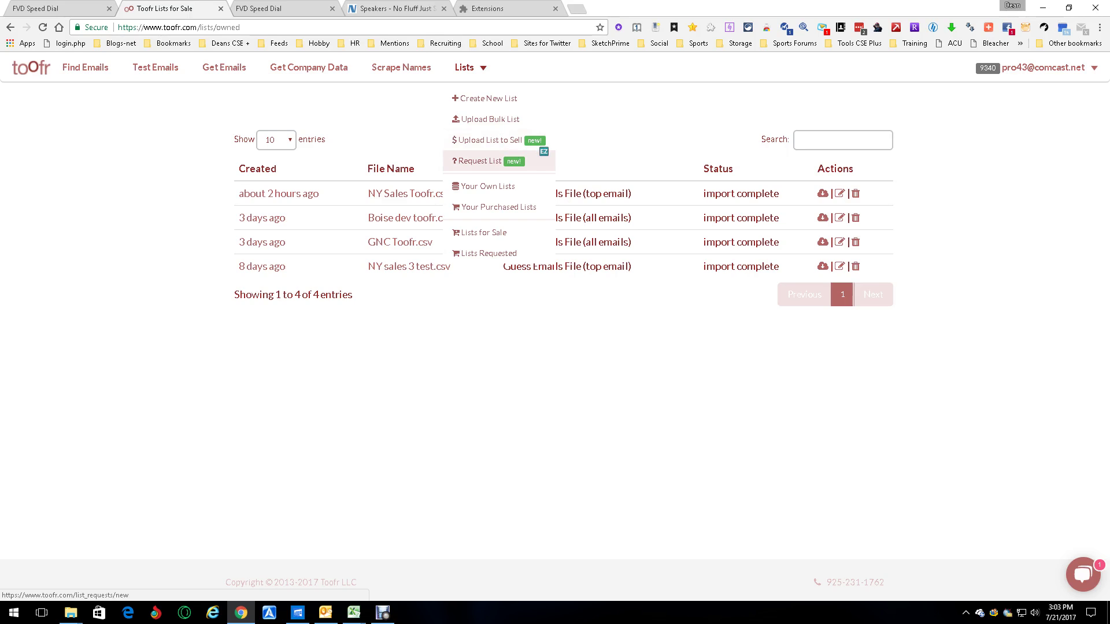
click(479, 160)
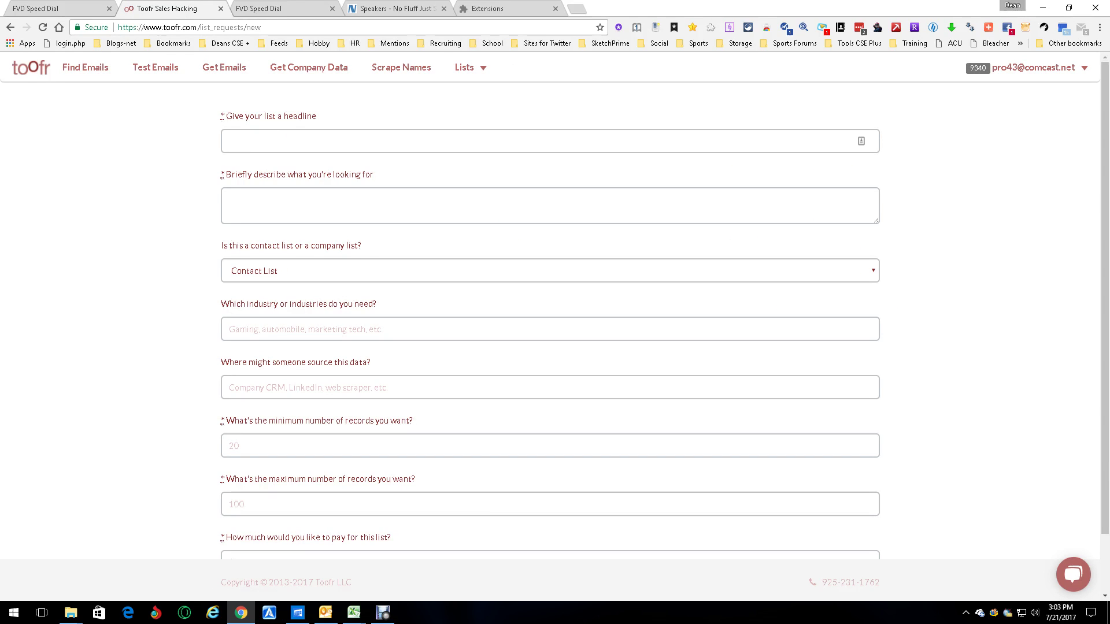
scroll(550, 307, down, 1)
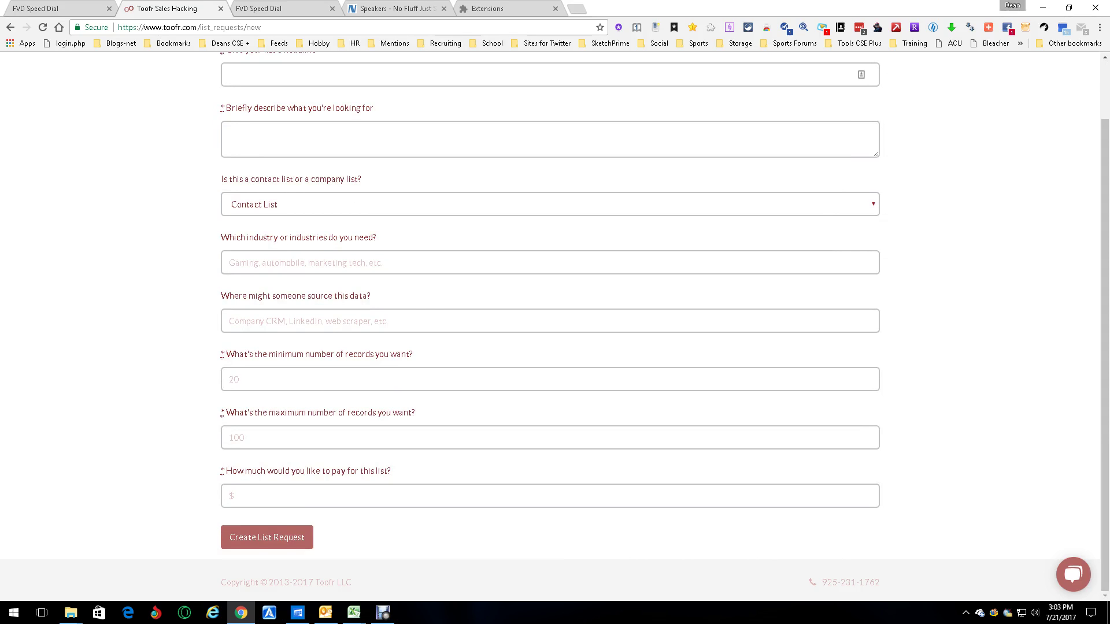
scroll(549, 306, up, 2)
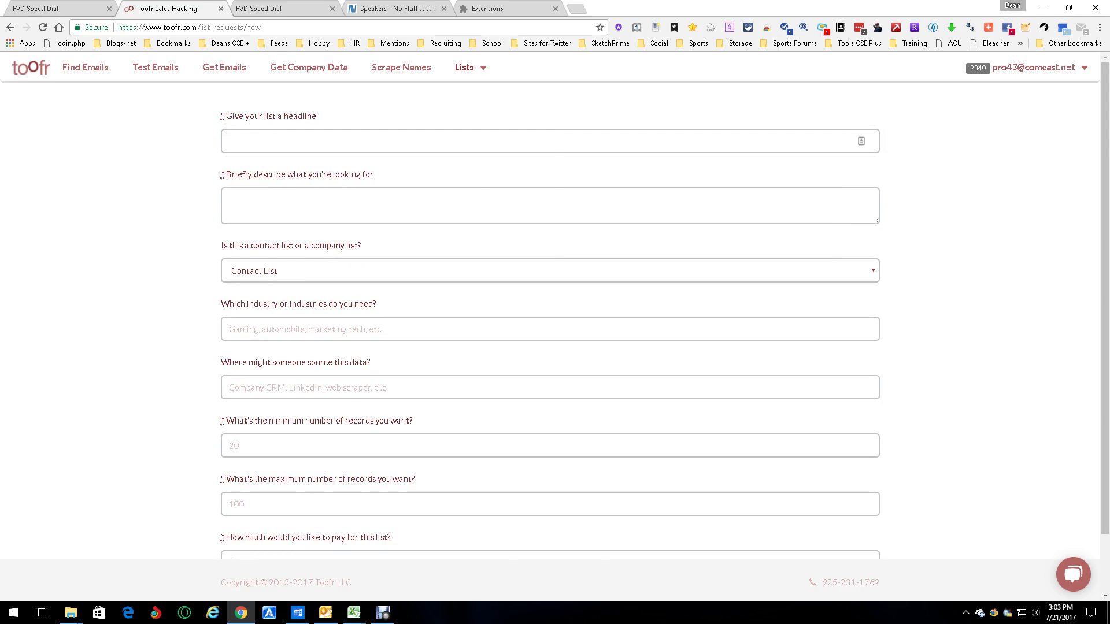
- Open Toofr's page for uploading a list to sell
click(469, 68)
click(491, 140)
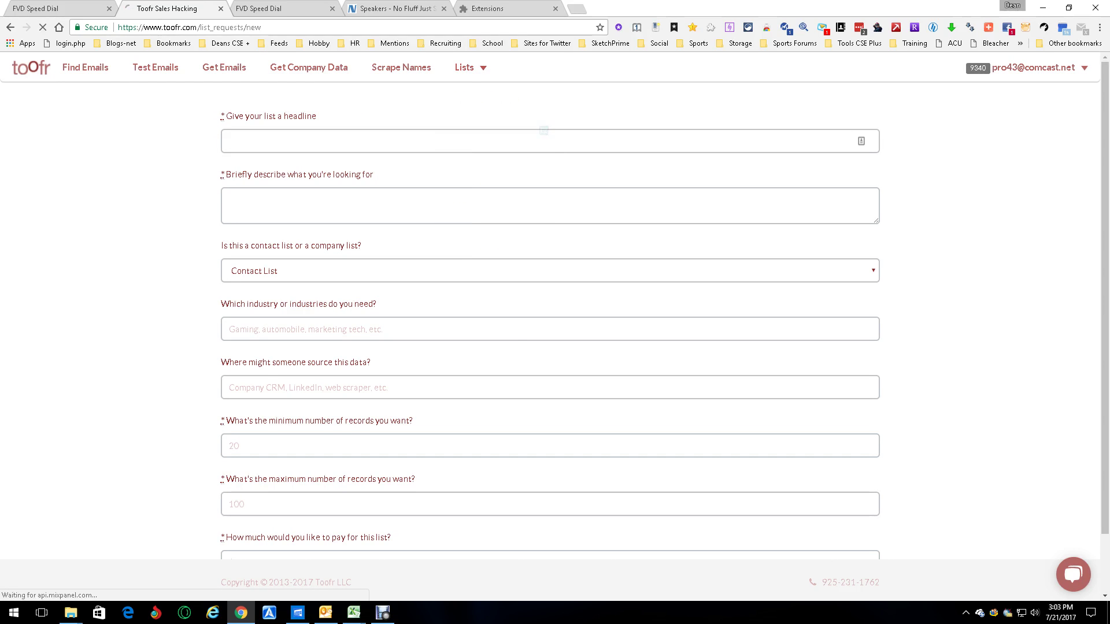